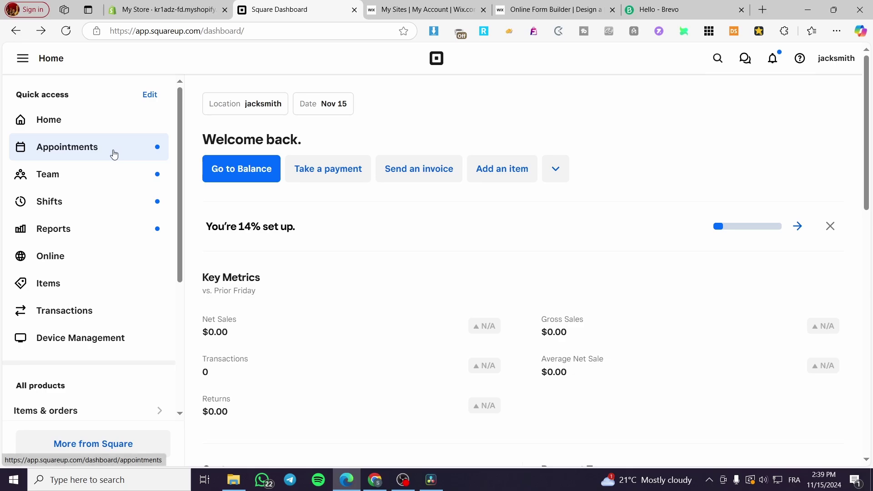
scroll(81, 254, down, 5)
scroll(108, 355, up, 5)
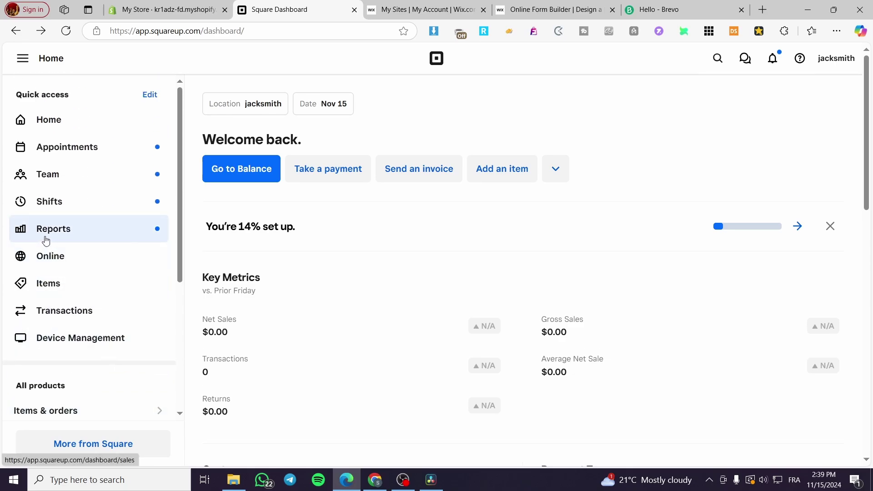
scroll(46, 241, down, 5)
scroll(138, 291, up, 5)
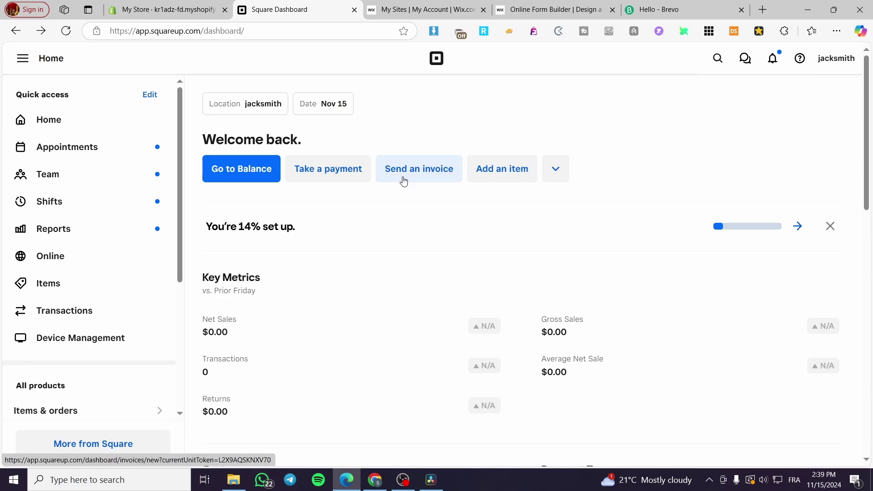
click(564, 175)
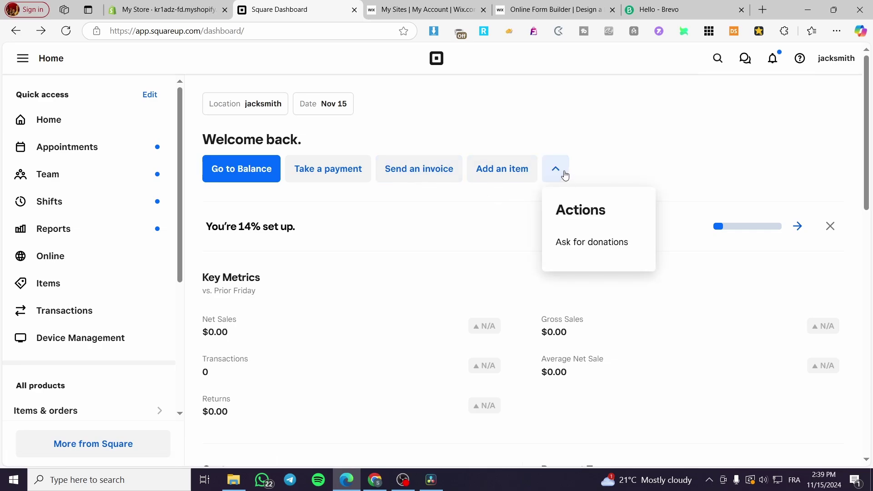
click(565, 175)
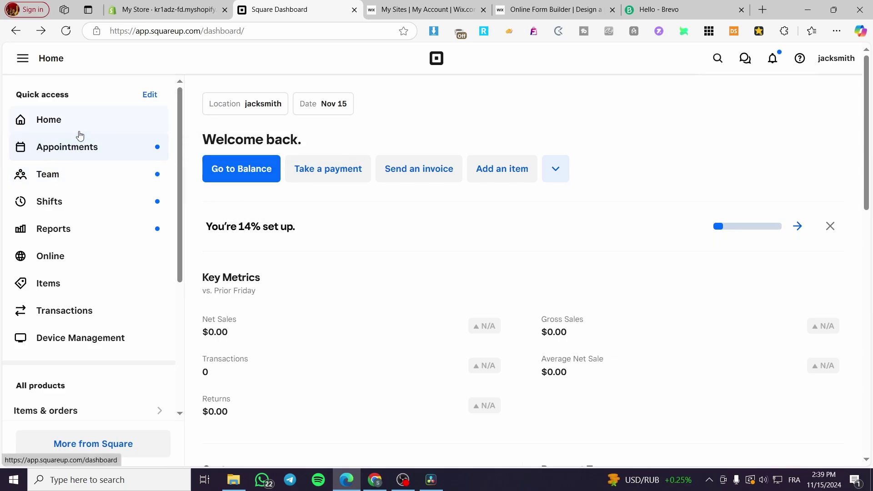
Open the item library from the Items & orders product group
scroll(78, 136, down, 2)
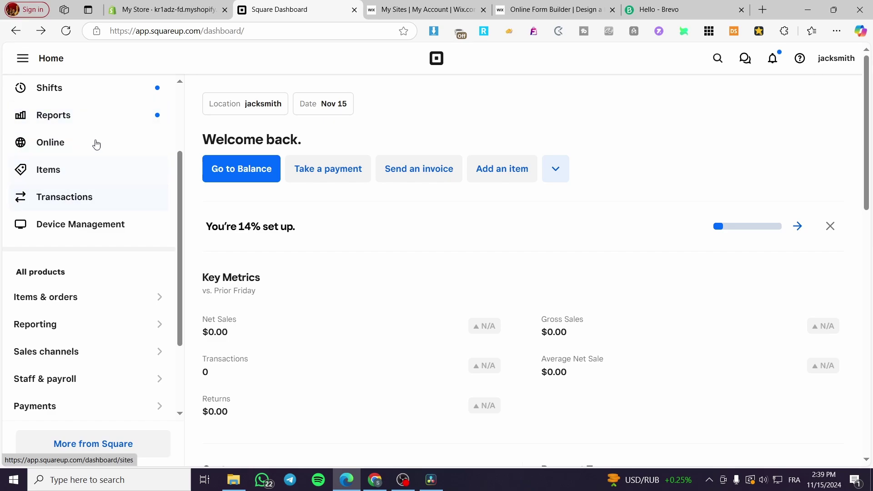
scroll(103, 217, up, 2)
scroll(86, 284, down, 2)
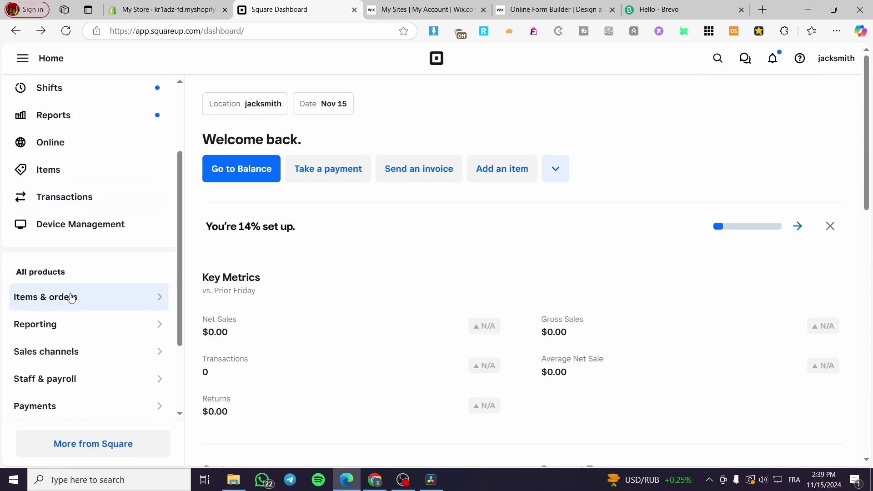
click(80, 305)
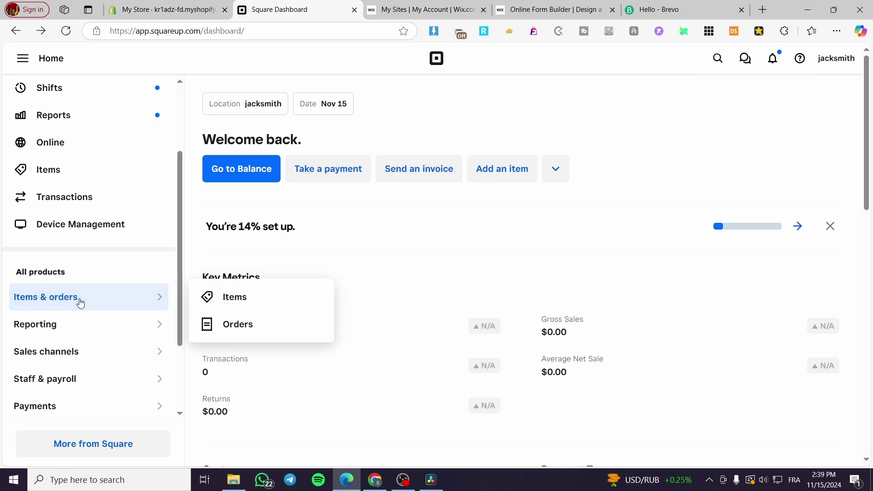
click(246, 300)
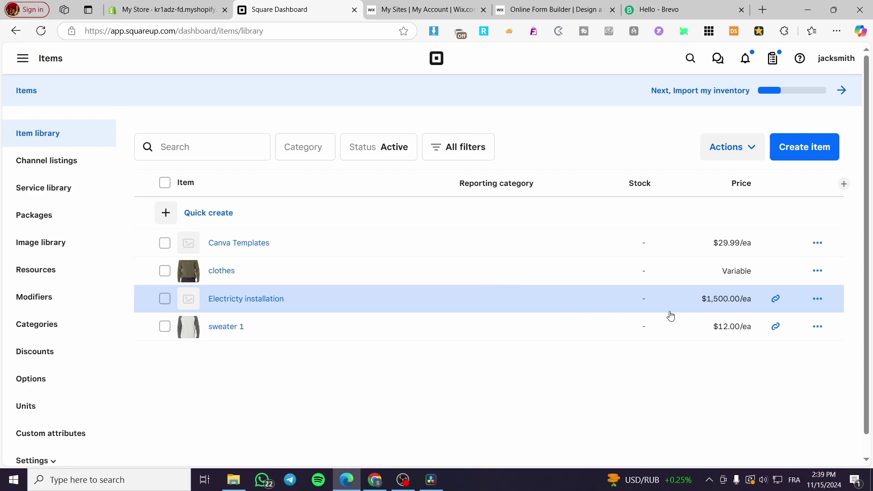
Start creating a new item in the item library
click(760, 150)
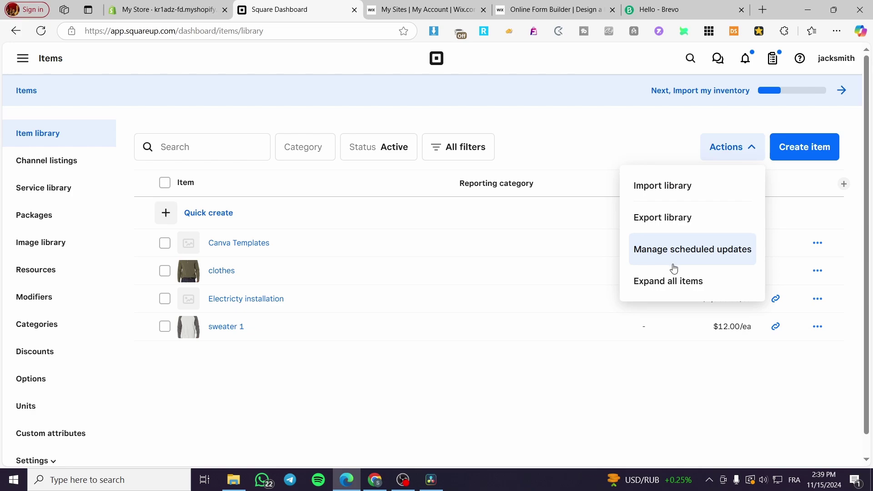
click(662, 373)
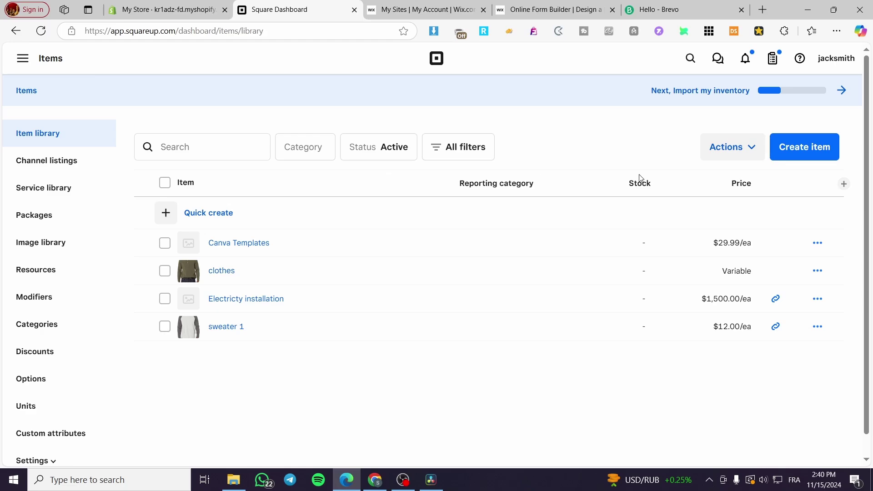
click(806, 148)
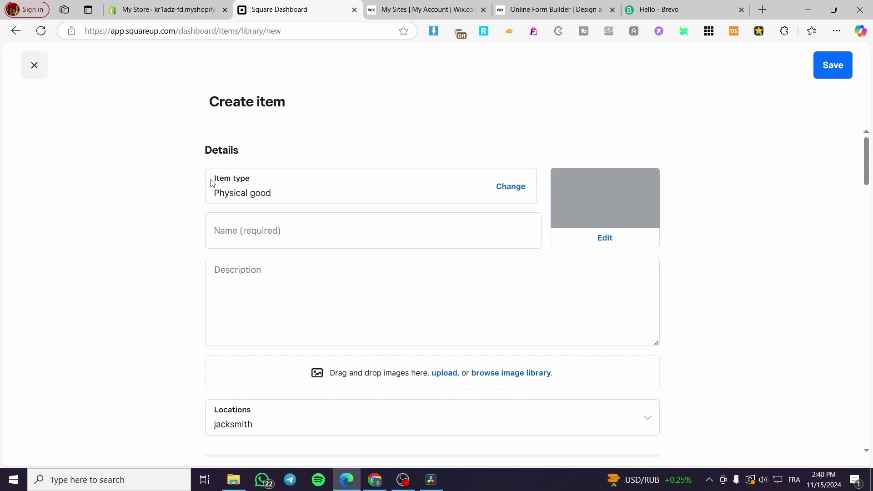
Examine the item types offered for the new item, then leave the selection with Physical good kept
drag(214, 181, 267, 181)
click(341, 191)
click(528, 194)
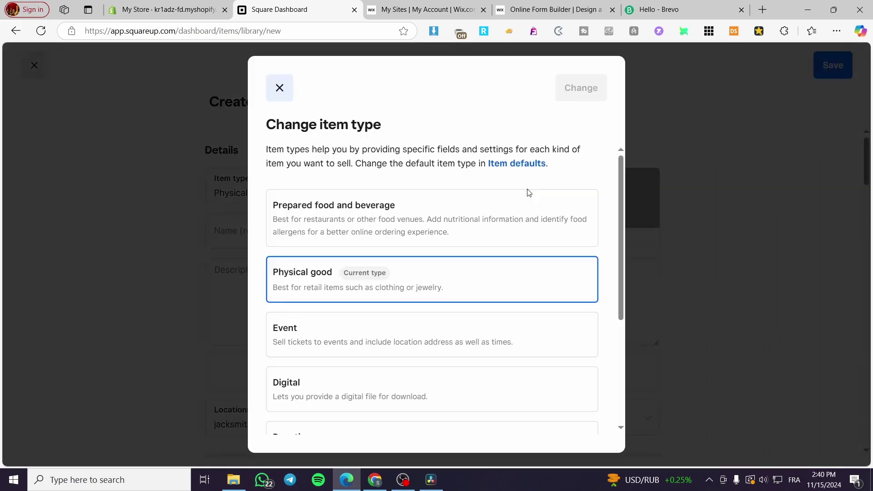
scroll(318, 230, down, 4)
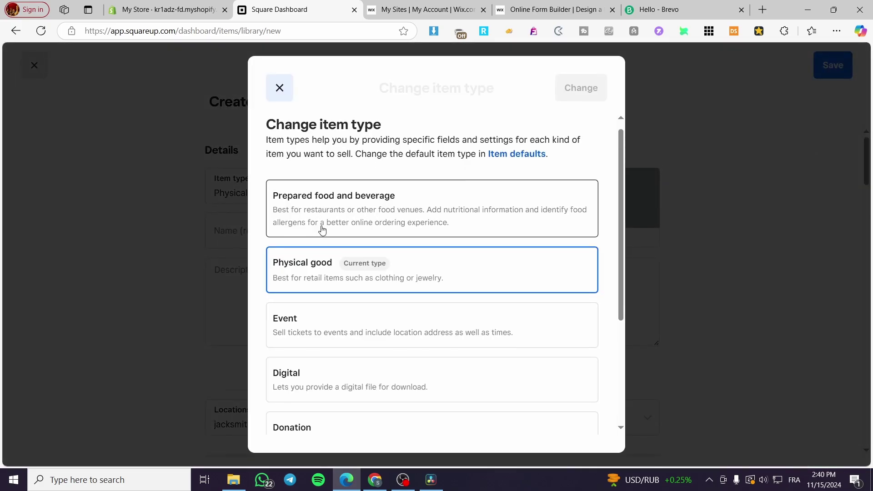
scroll(337, 236, up, 4)
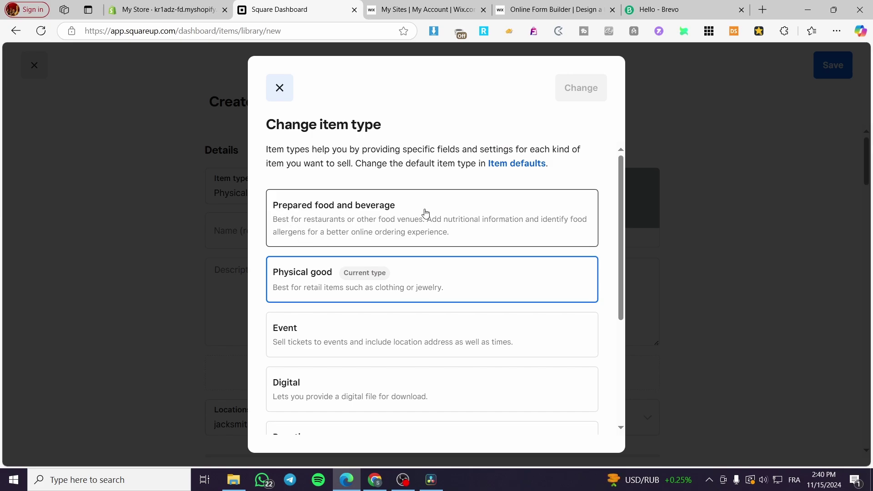
scroll(387, 235, down, 1)
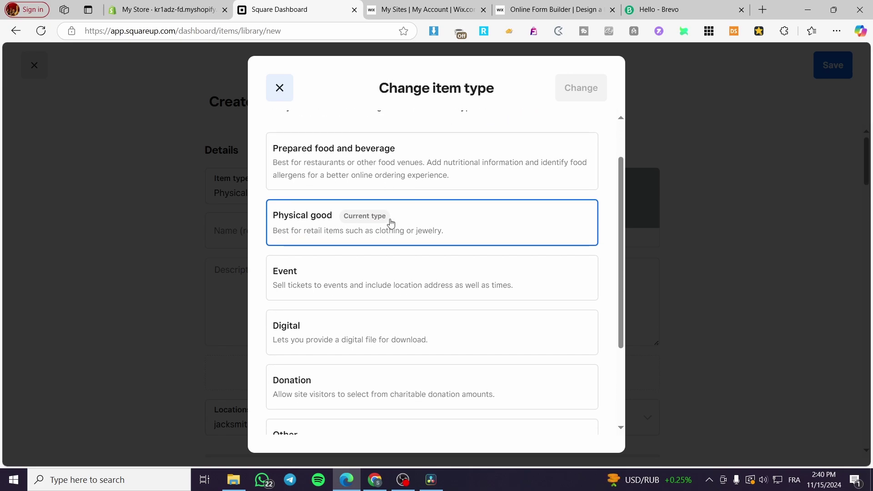
scroll(323, 267, down, 2)
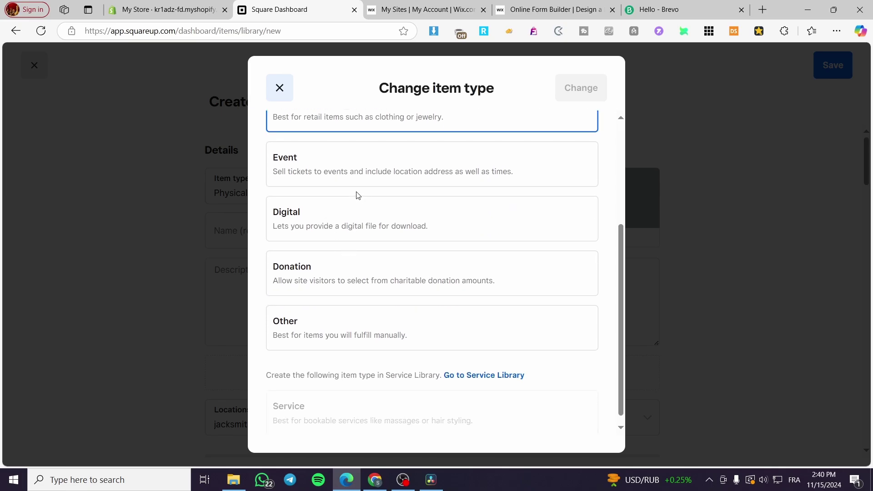
scroll(303, 268, down, 1)
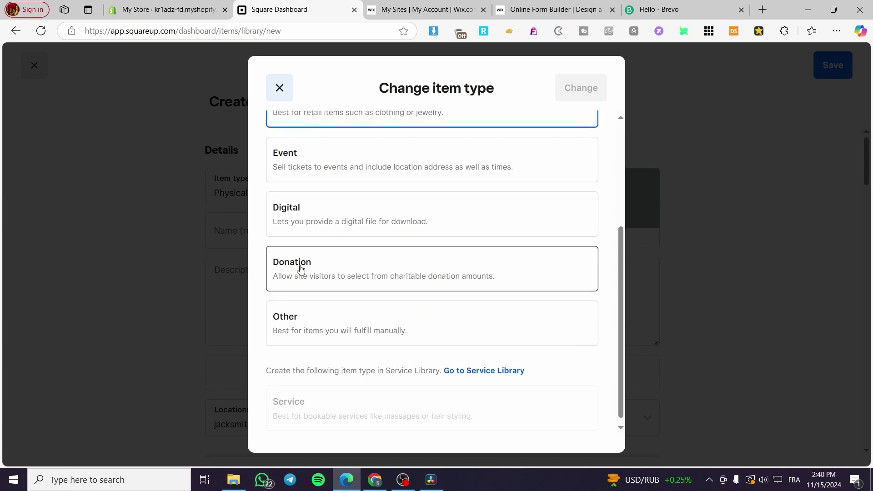
scroll(407, 318, up, 3)
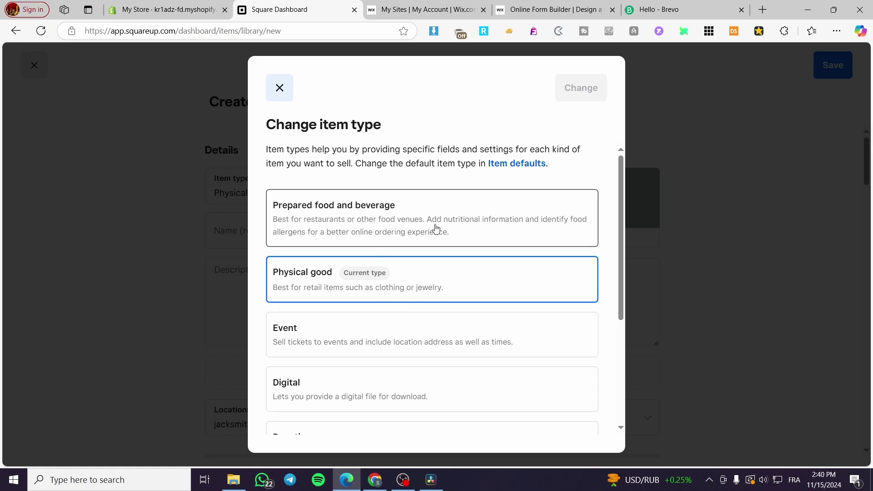
scroll(409, 391, down, 3)
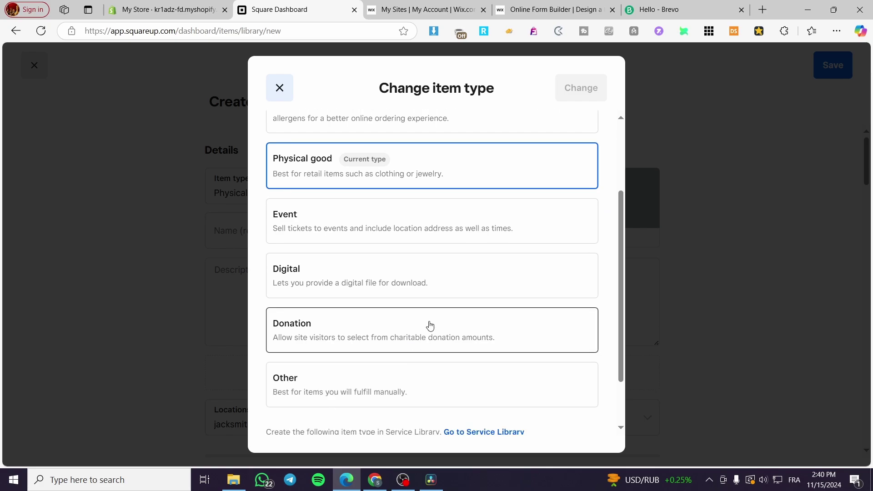
click(323, 284)
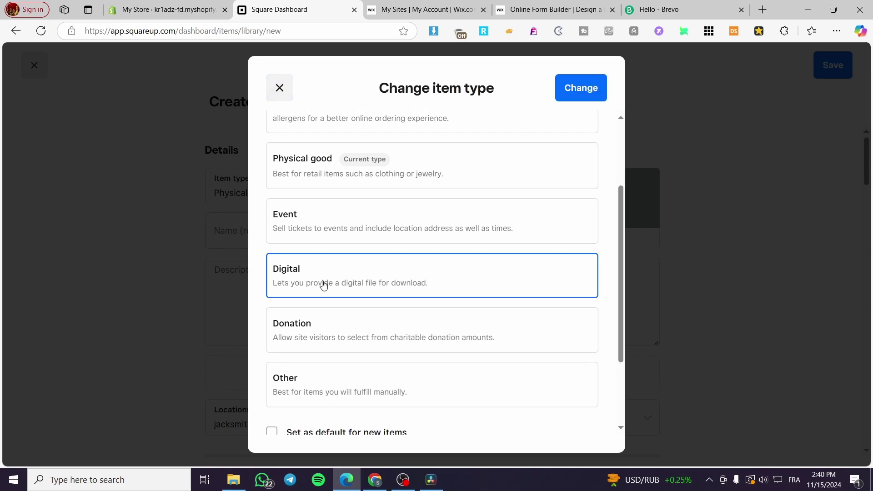
scroll(324, 285, up, 3)
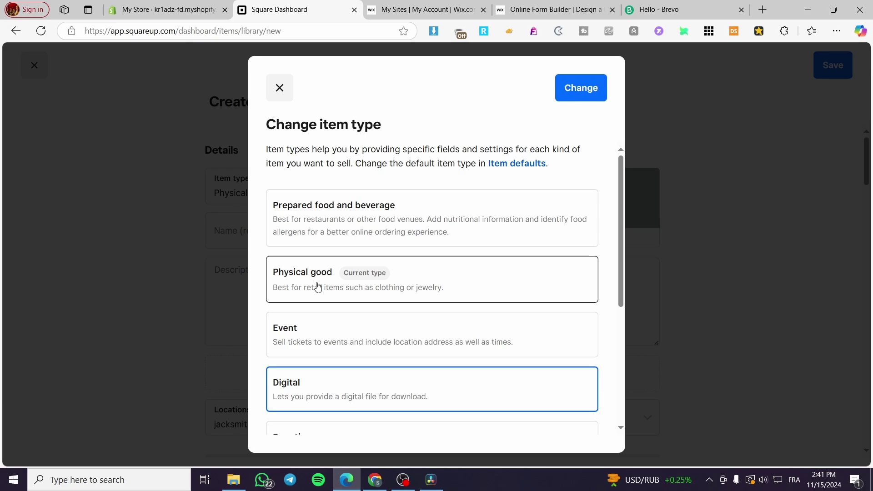
click(317, 286)
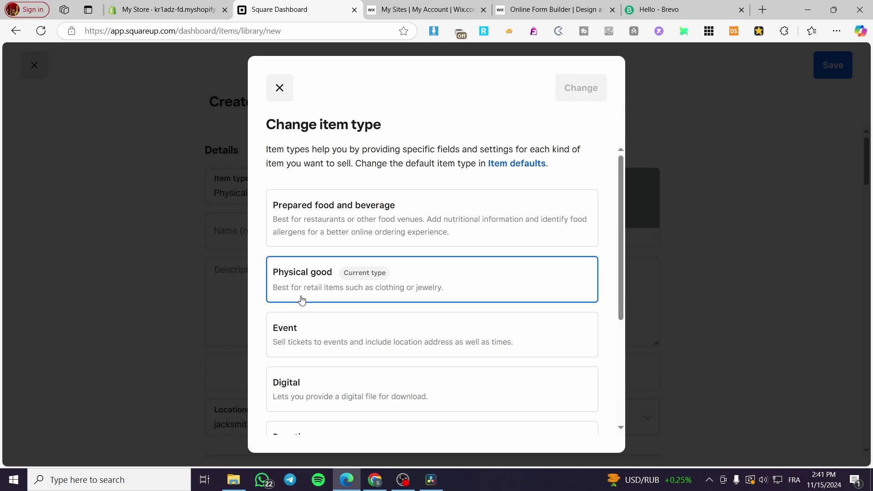
scroll(273, 318, down, 3)
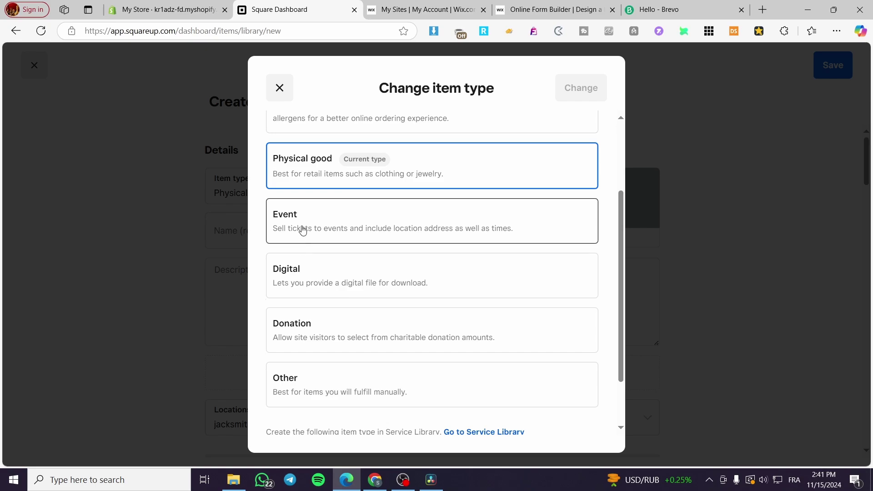
scroll(346, 319, down, 2)
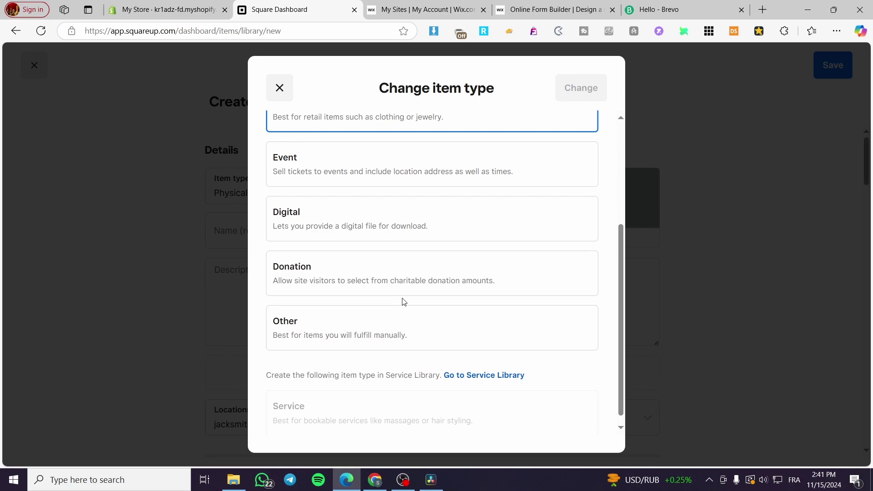
scroll(388, 261, up, 3)
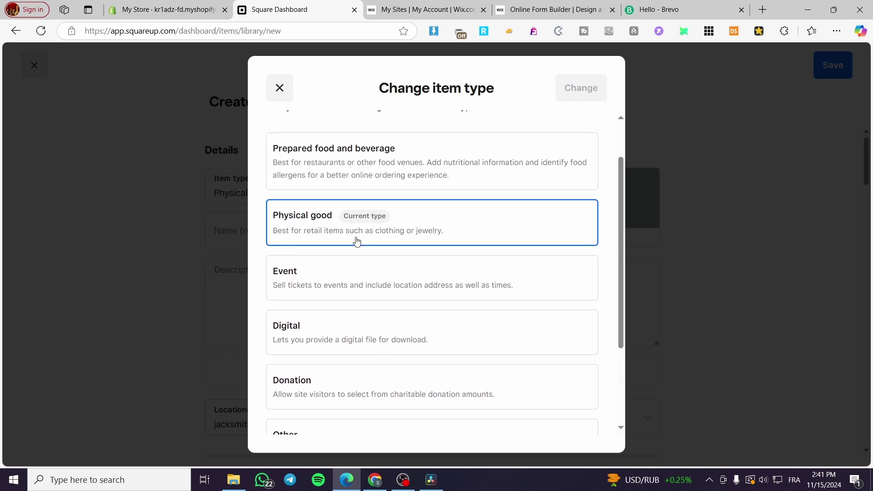
scroll(551, 236, down, 3)
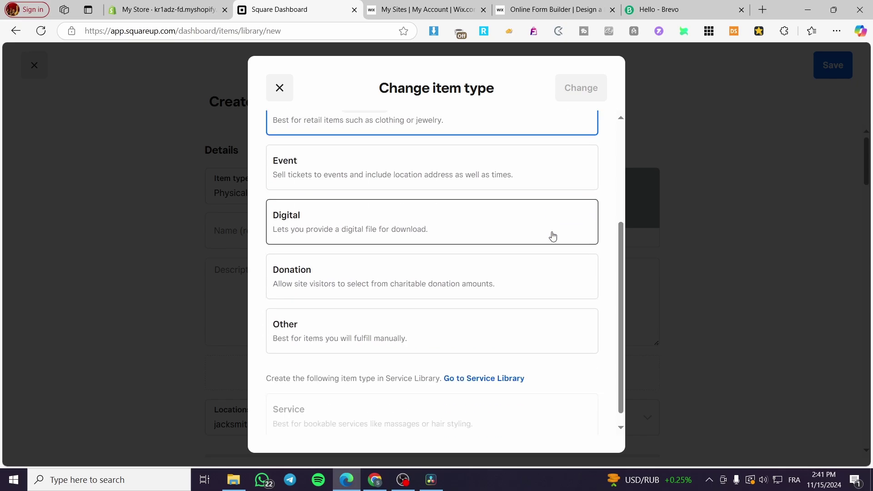
click(696, 282)
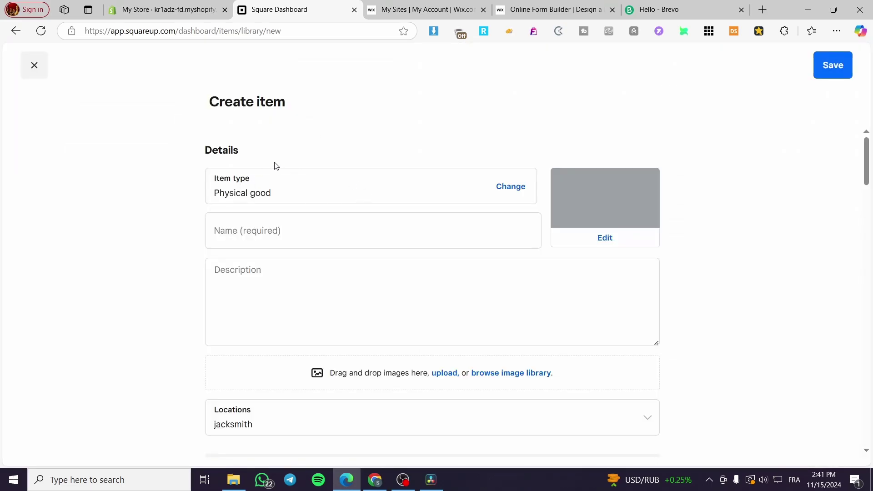
Name the new item Shoes
click(306, 231)
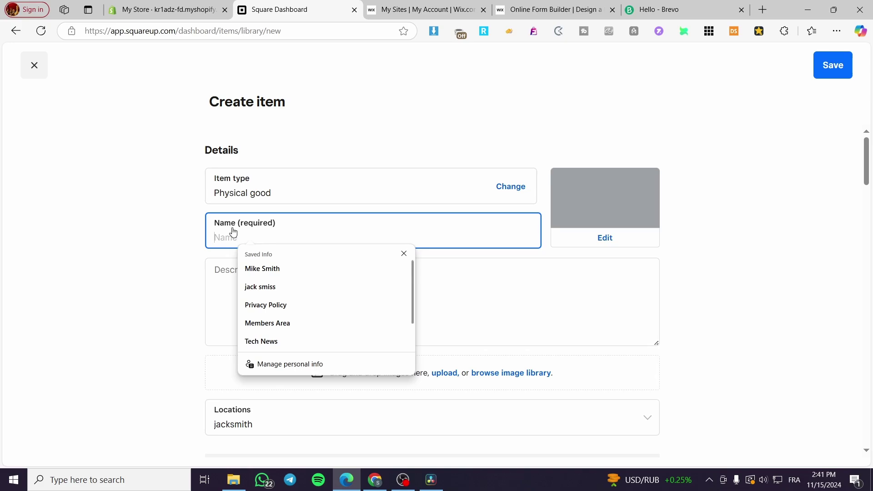
text(T)
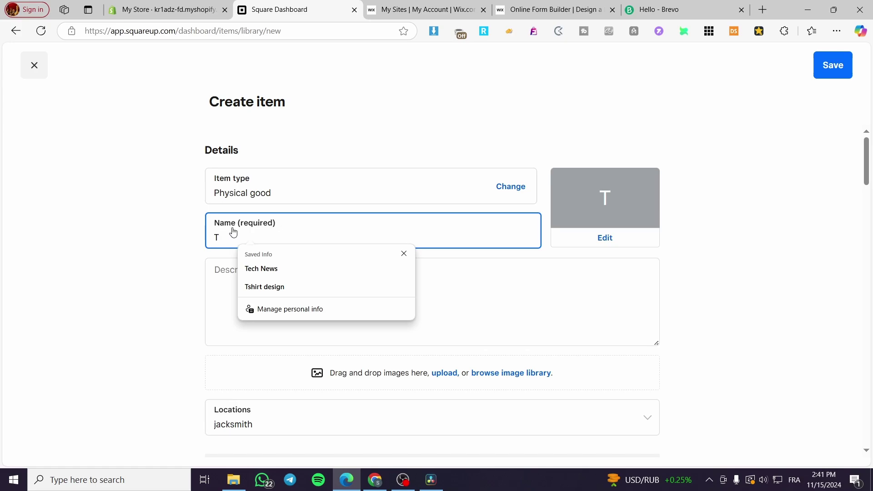
text(-)
key(BackSpace)
key(BackSpace)
text(S)
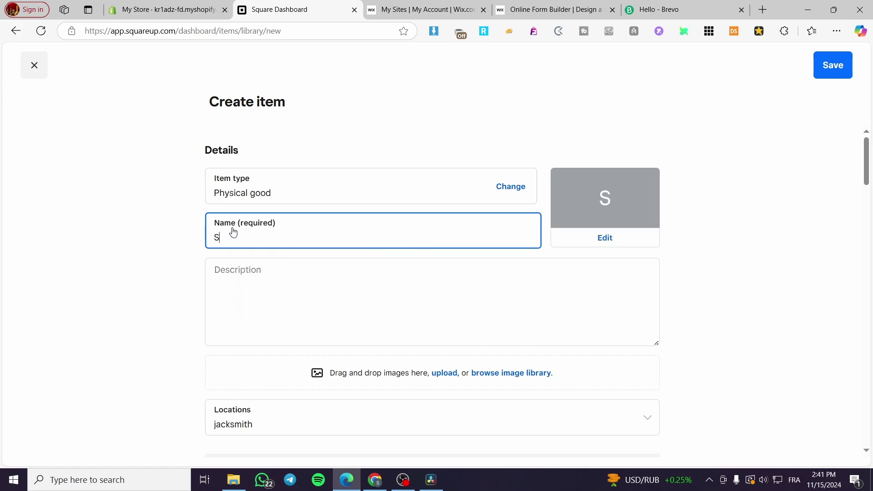
text(wea)
key(BackSpace)
key(BackSpace)
key(BackSpace)
key(BackSpace)
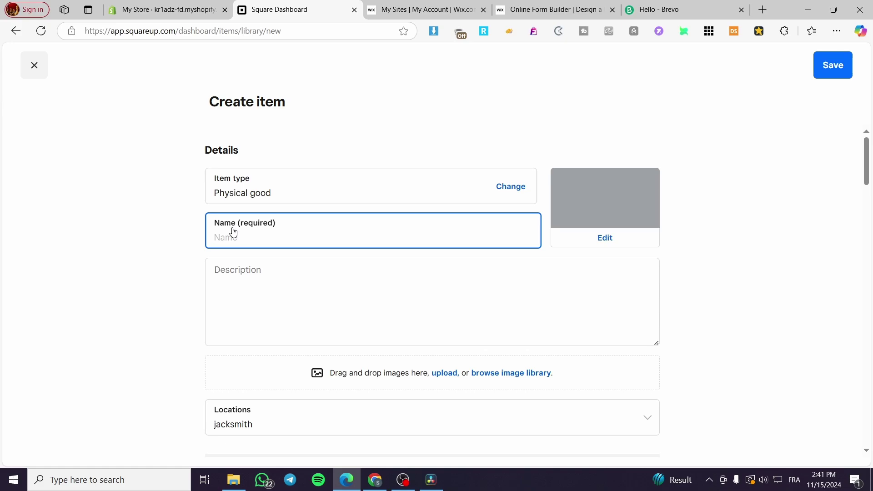
text(Shoes)
Start the AI description generator for the Shoes item and accept its terms of use
click(295, 302)
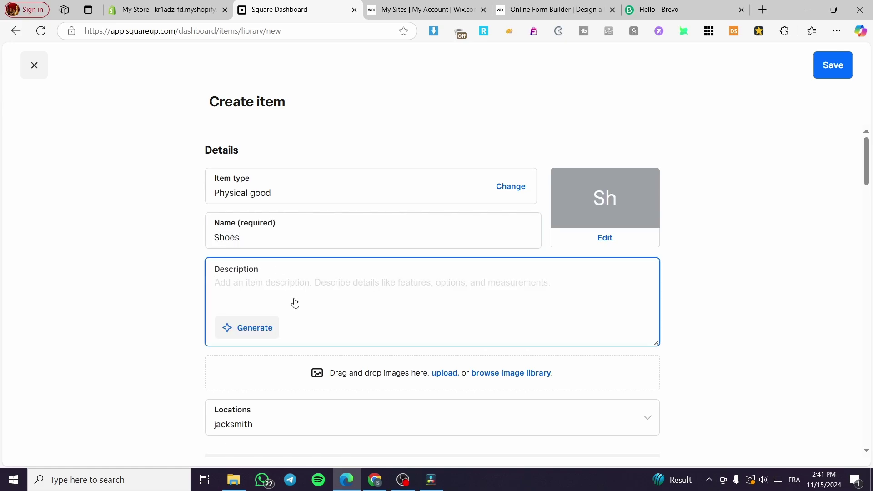
click(265, 328)
click(381, 328)
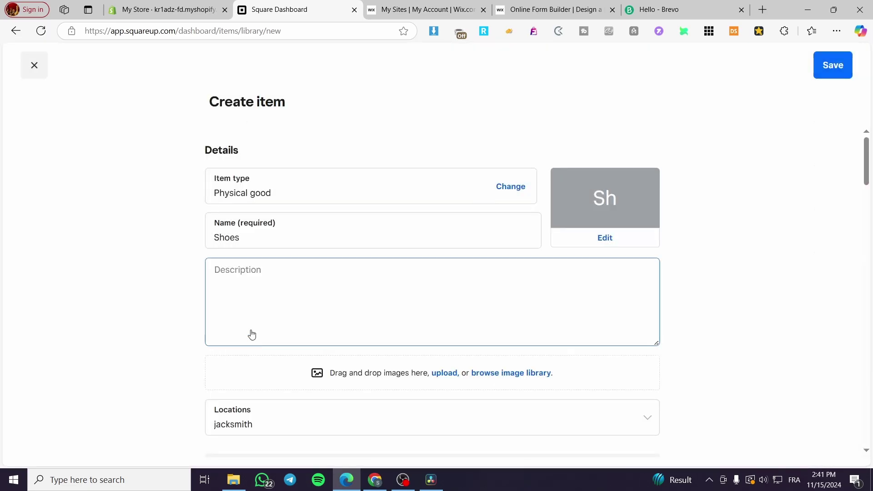
click(268, 328)
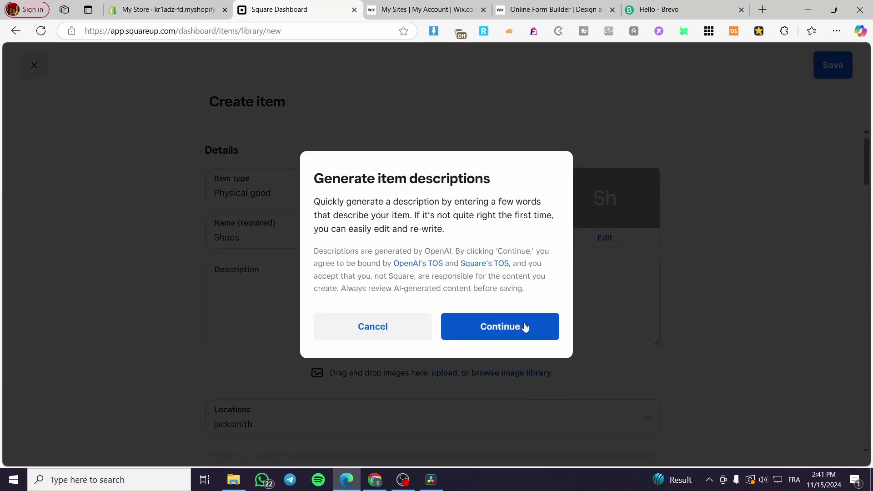
click(522, 327)
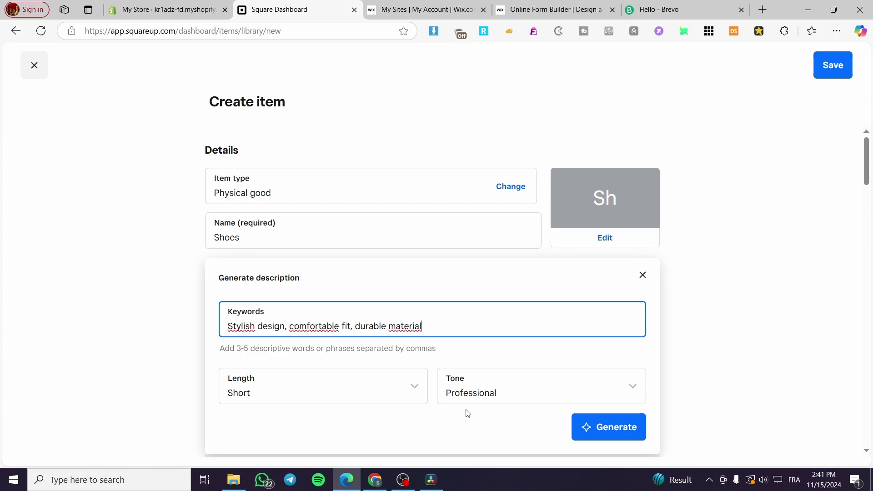
Generate a description of Medium length in an Engaging tone from the suggested keywords
scroll(468, 412, down, 1)
click(374, 336)
click(316, 244)
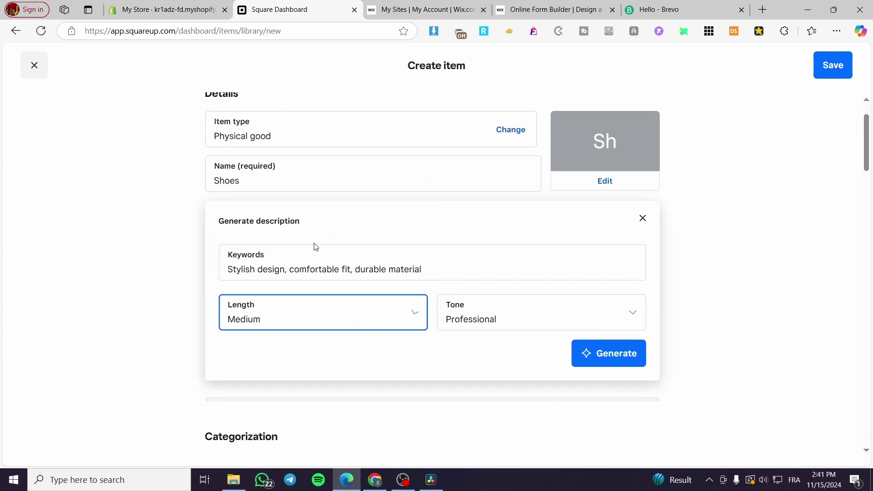
click(493, 320)
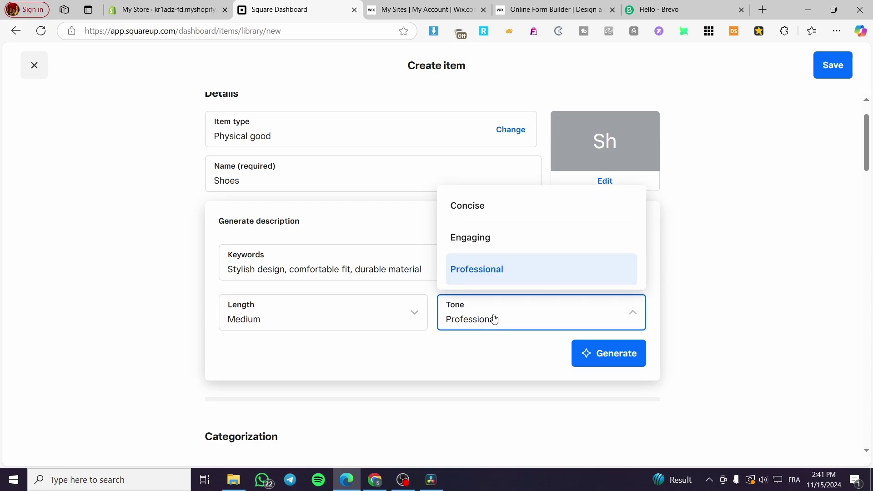
click(524, 243)
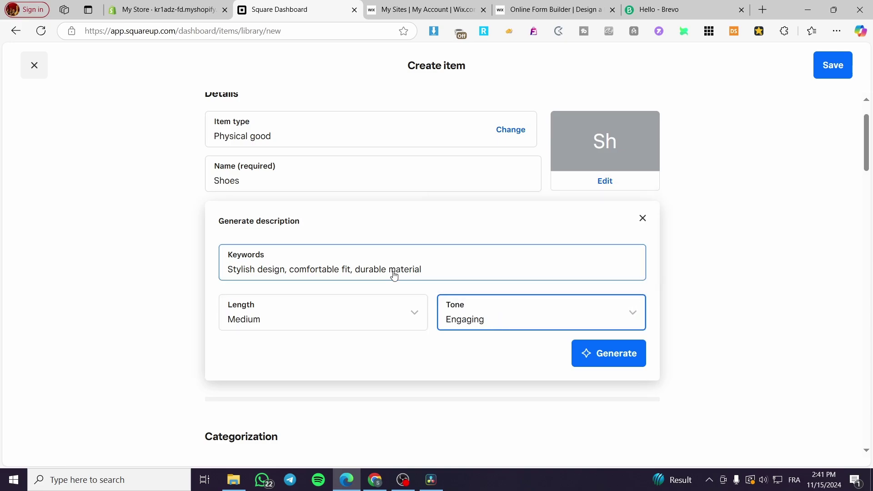
click(589, 366)
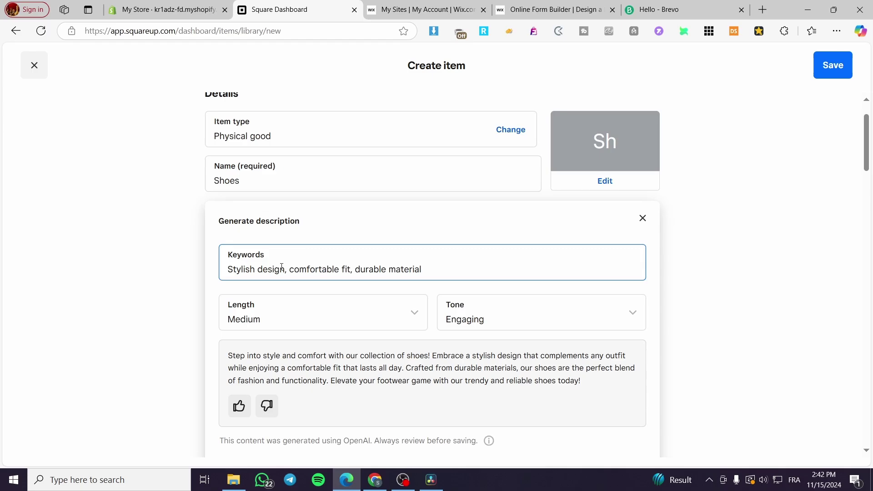
Review the generated text and insert it as the item's description
scroll(429, 269, down, 3)
scroll(308, 240, up, 4)
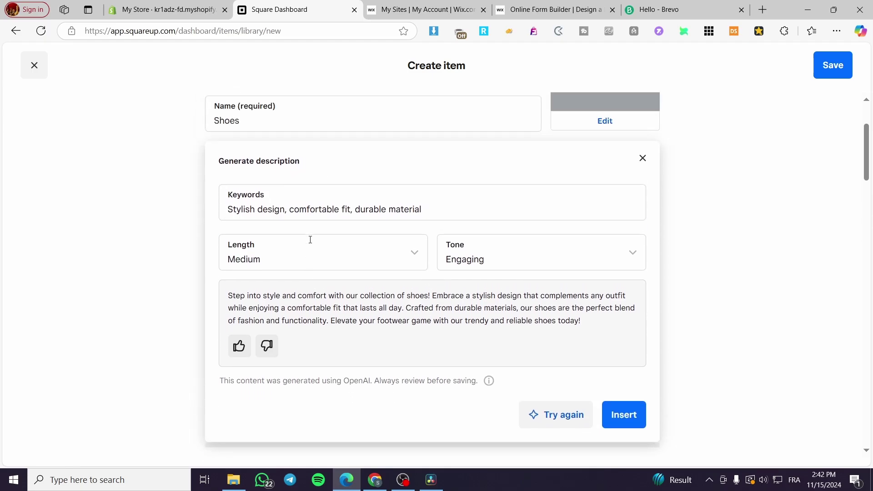
scroll(322, 267, down, 3)
scroll(445, 259, down, 1)
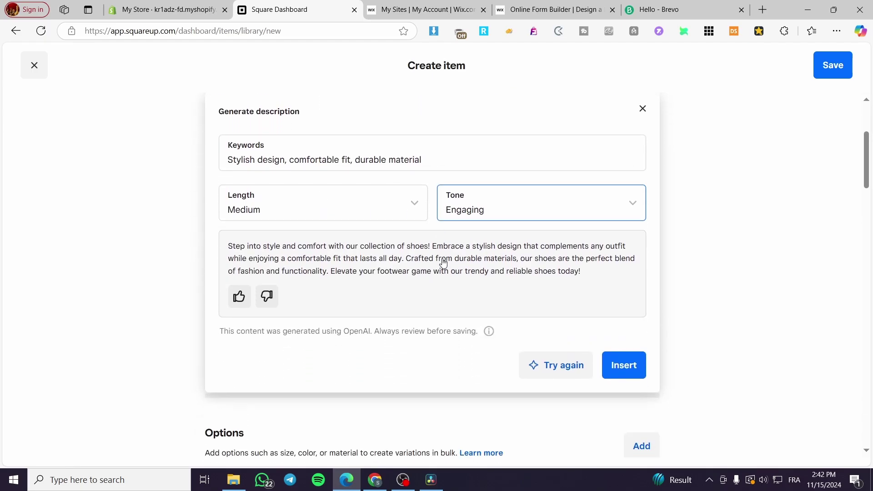
click(629, 370)
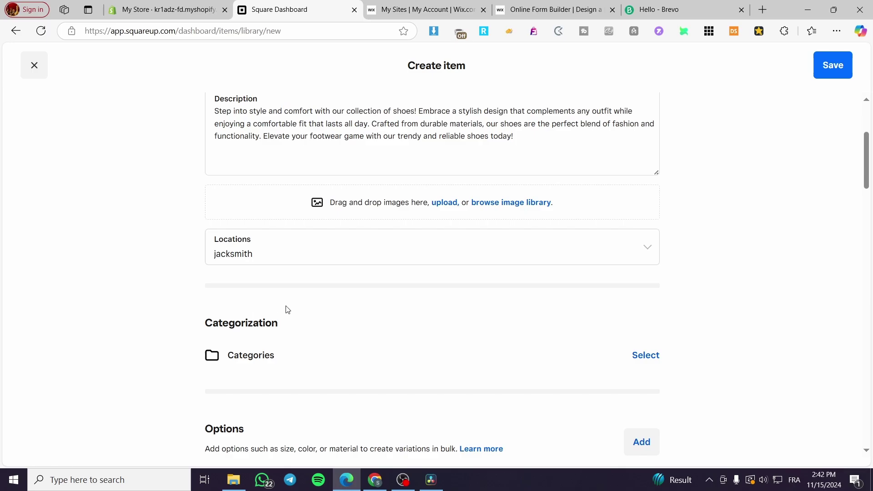
Try to upload the Men-s-Shoes-Sneakers-Fashion image from the Downloads folder as the item's image
scroll(474, 289, up, 3)
scroll(474, 289, down, 2)
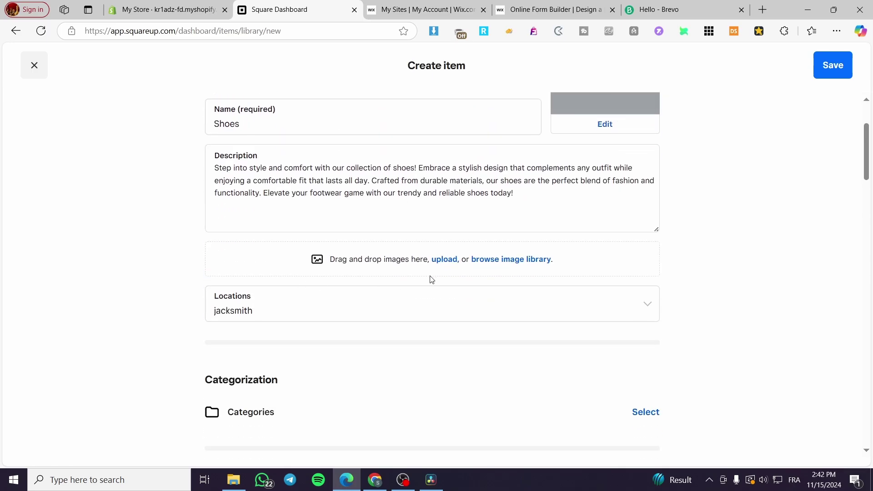
scroll(431, 279, up, 2)
scroll(345, 375, down, 1)
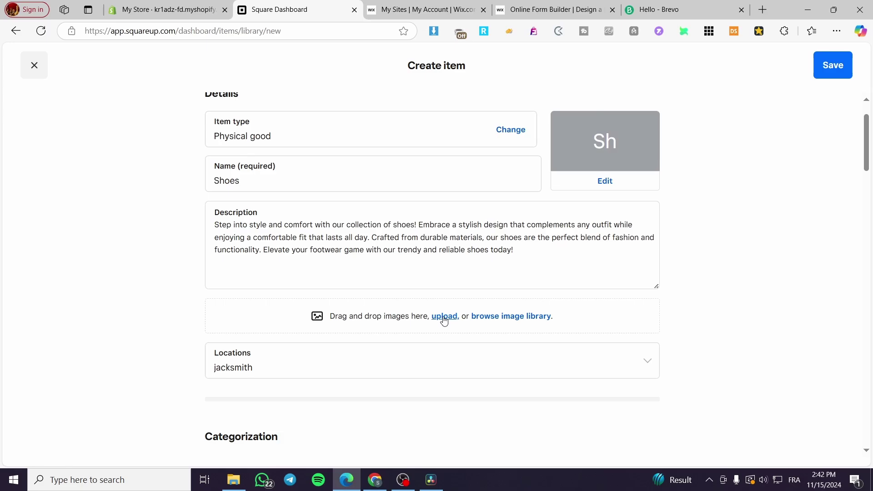
click(485, 317)
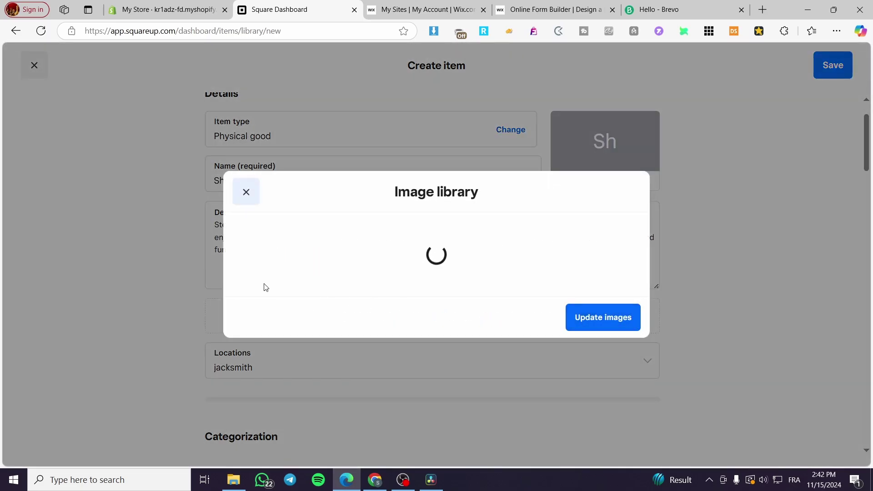
click(245, 195)
click(447, 317)
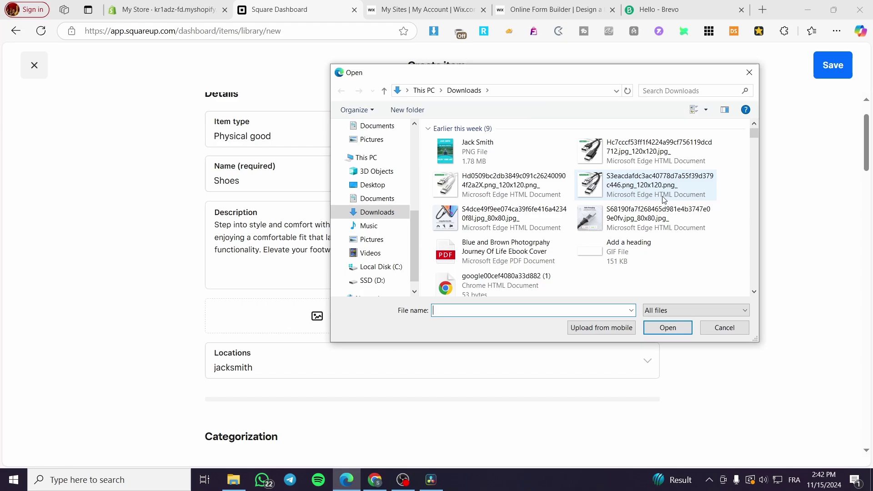
scroll(661, 197, down, 3)
scroll(569, 225, down, 2)
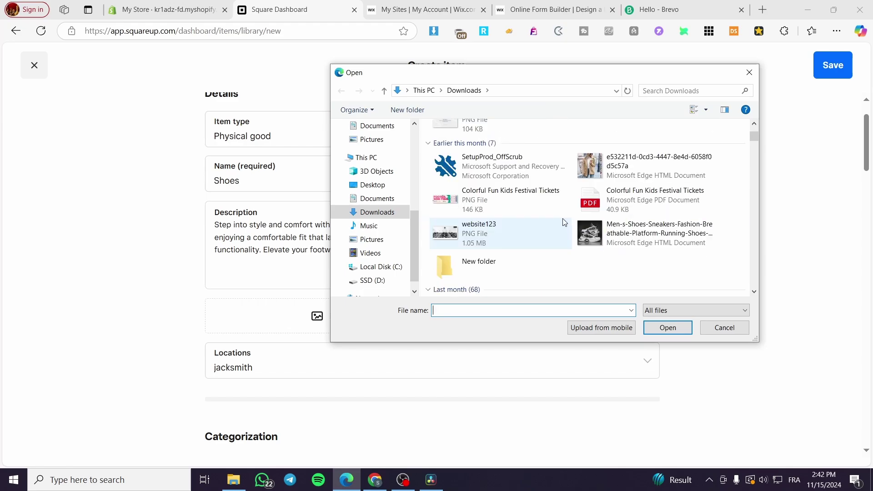
click(626, 233)
double_click(625, 233)
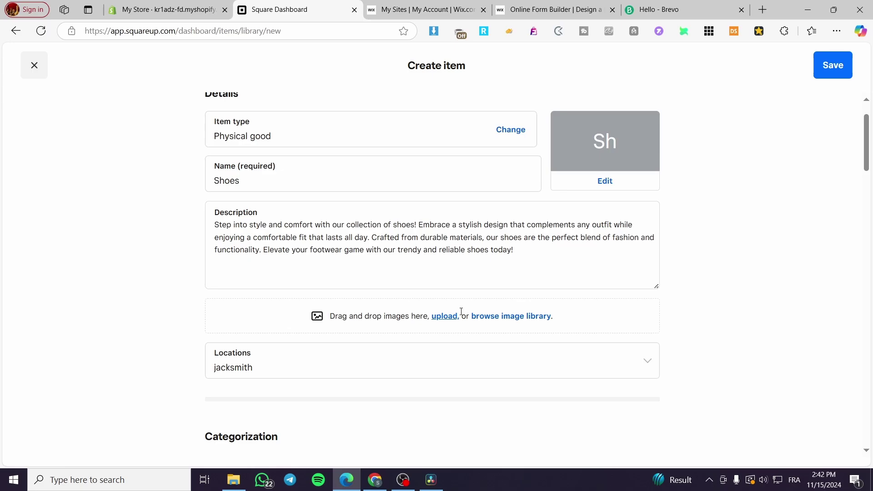
Browse the existing pictures in the image library, then close it without choosing one
click(516, 316)
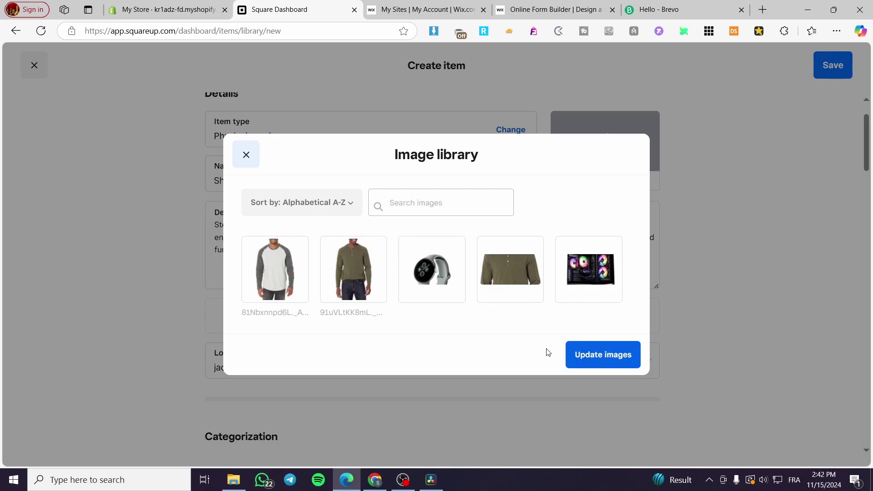
click(246, 154)
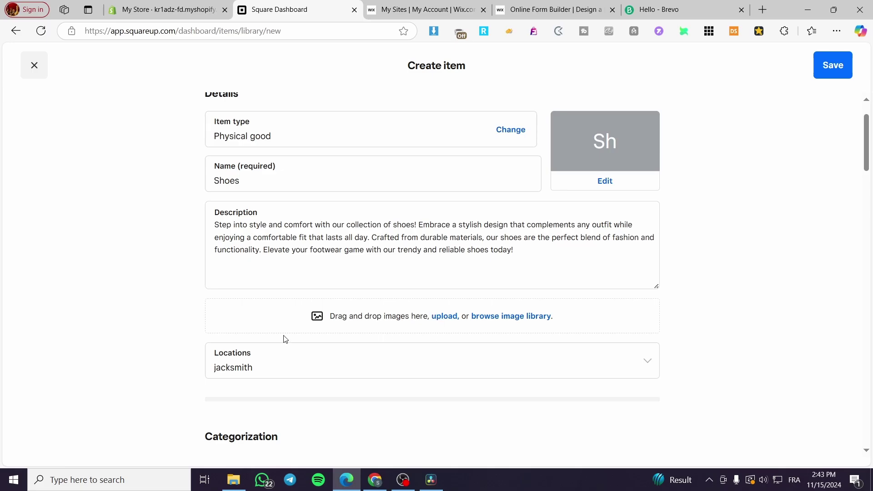
Check which locations the item is assigned to, then close the location settings
scroll(295, 358, down, 1)
click(383, 305)
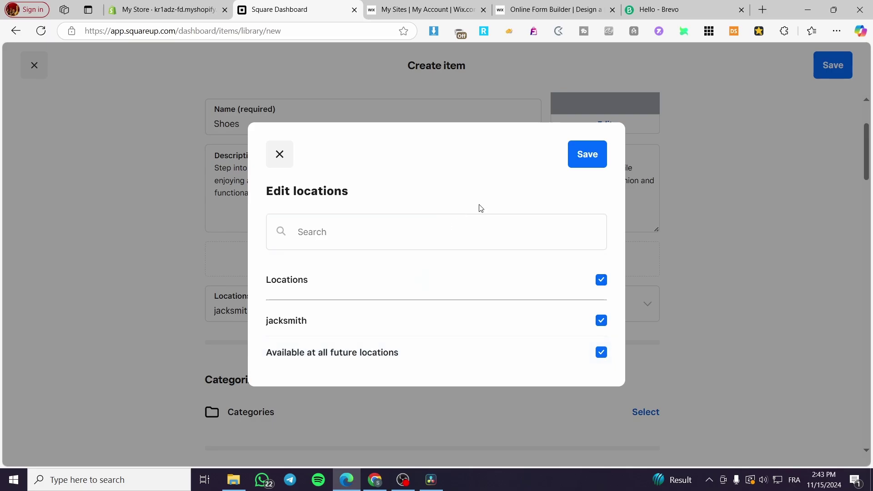
click(280, 154)
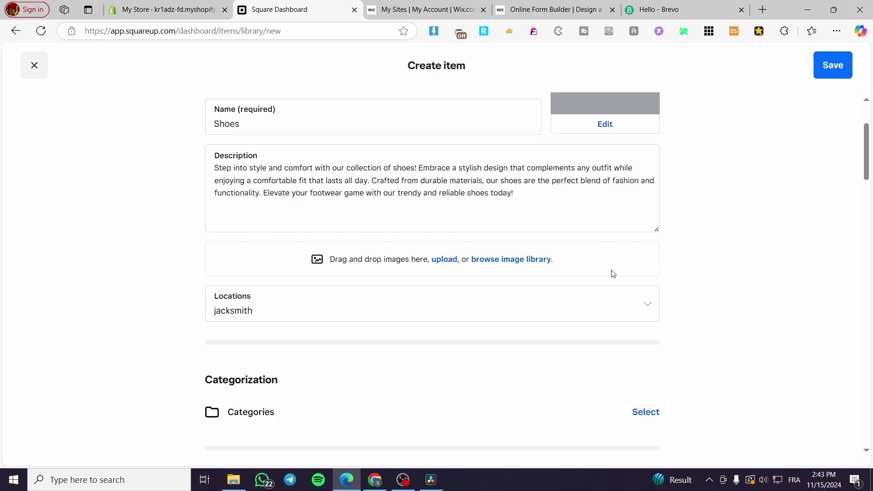
Search the item categories for Clothes, then close the category selection
scroll(608, 268, down, 2)
click(646, 296)
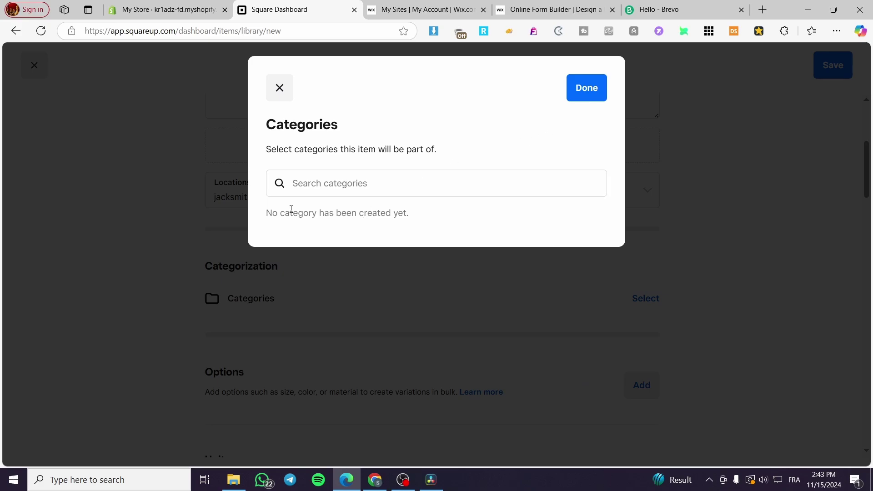
click(311, 189)
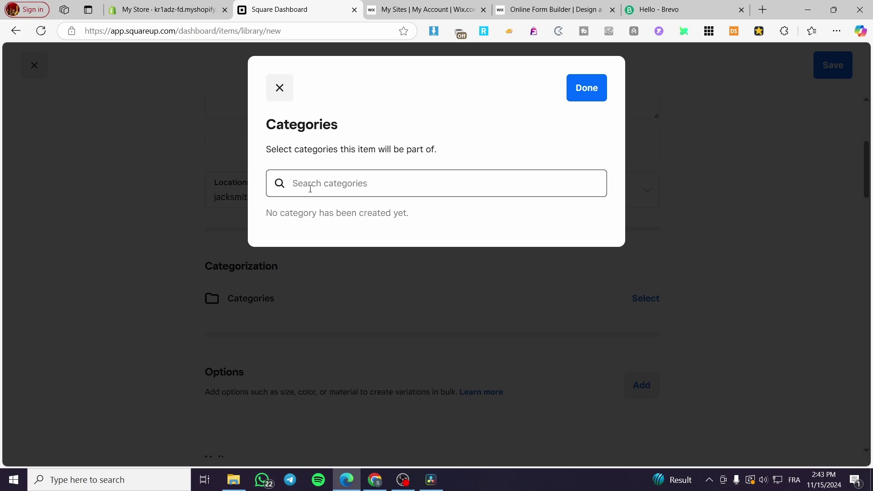
text(Clothes)
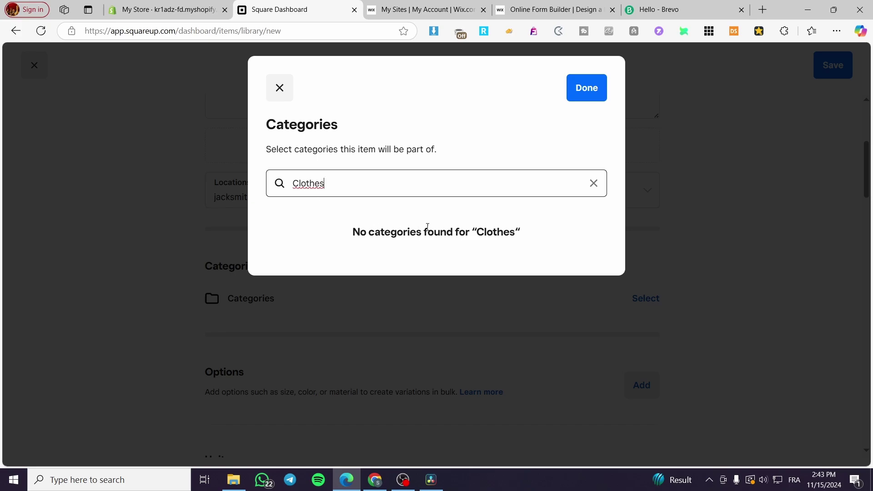
click(599, 94)
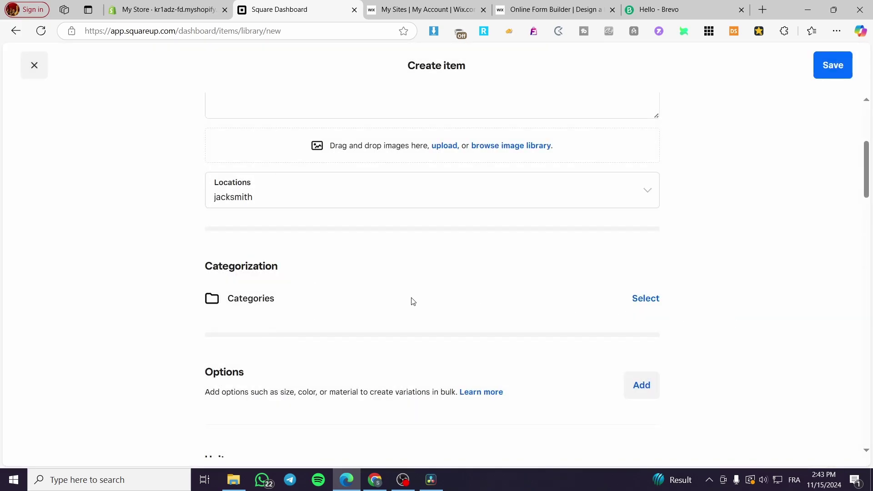
Create a new option set named Size for the item
scroll(394, 295, down, 3)
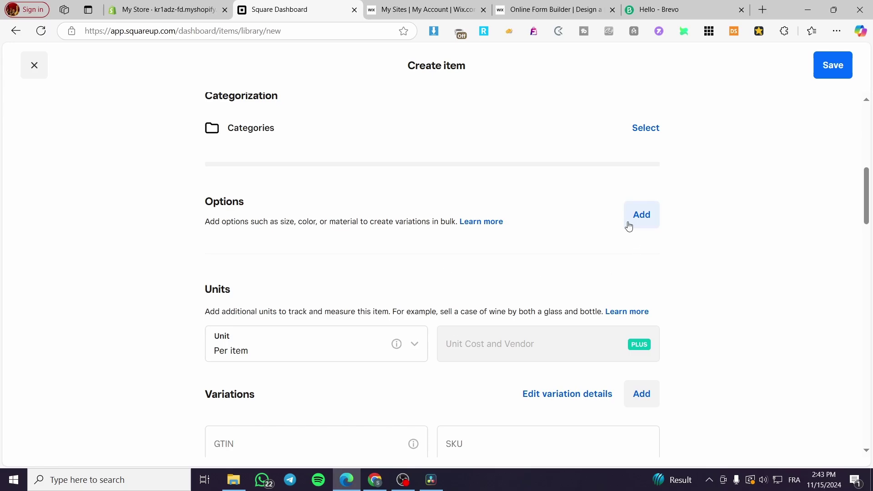
click(645, 227)
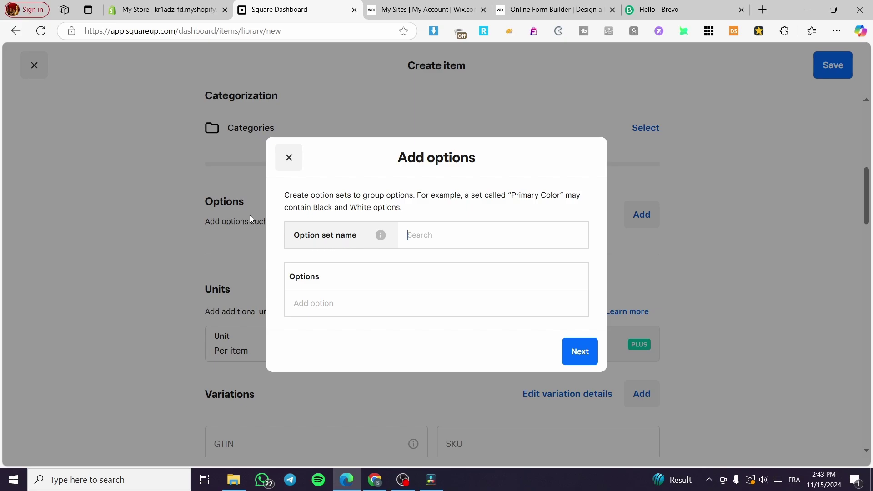
text(Size)
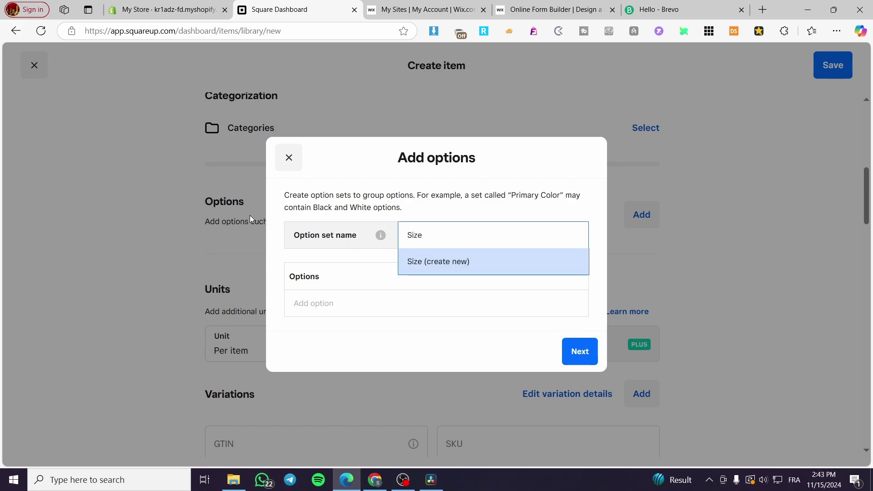
click(470, 265)
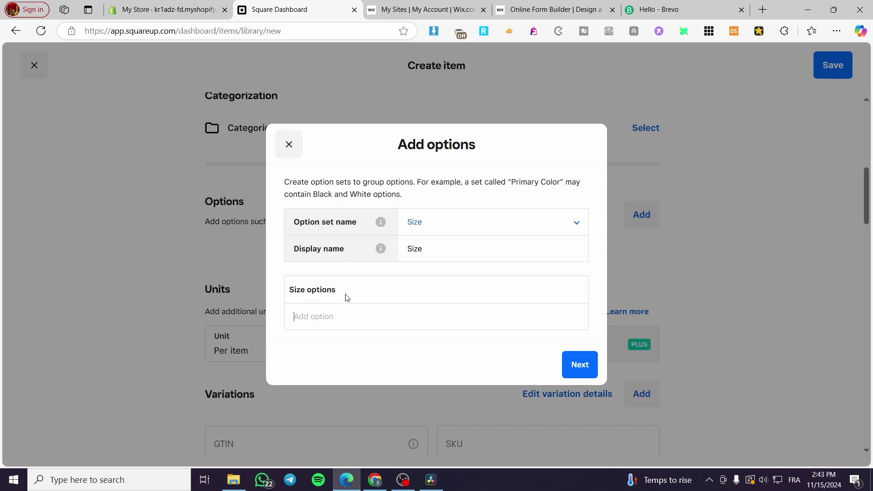
Add 7, 8 and 9 as options in the Size option set
click(339, 320)
text(7)
key(Return)
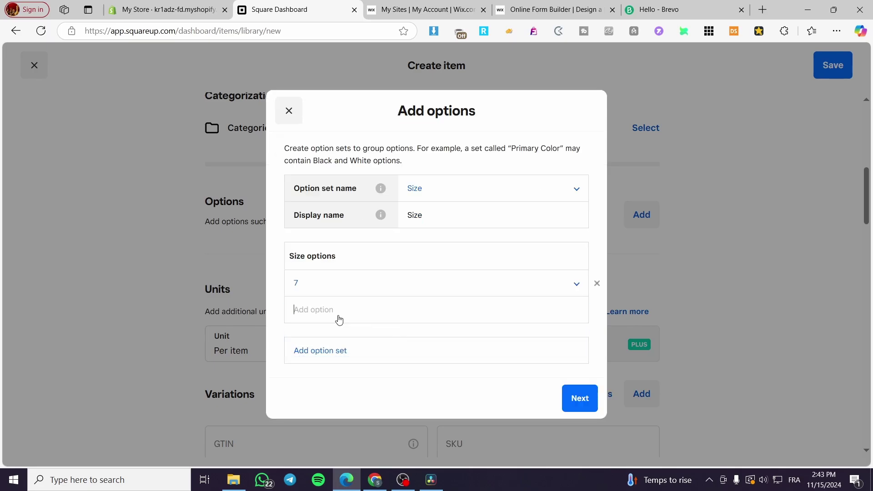
text(8)
key(Return)
text(9)
key(Return)
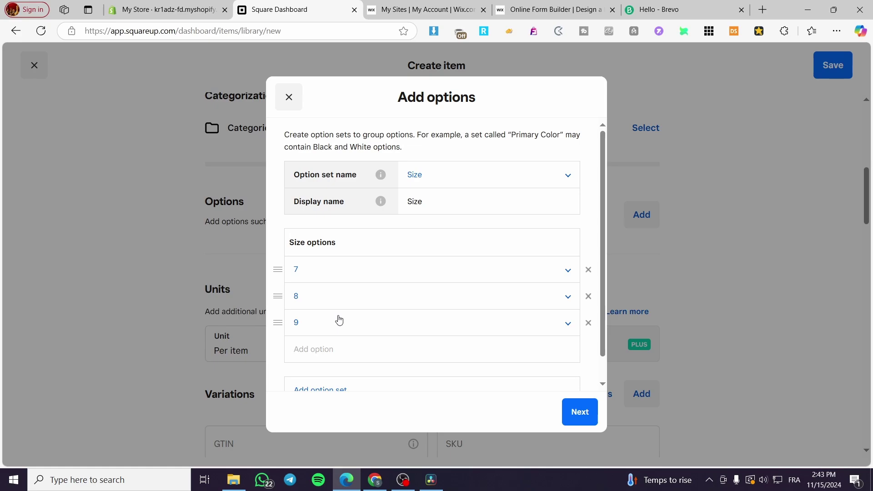
Add 7.5, 8. and 5 as further entries in the Size option set
text(7.5)
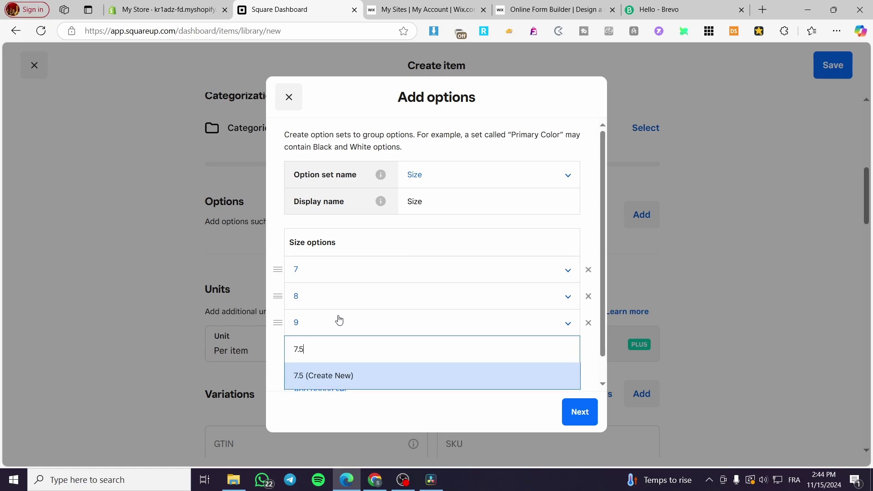
key(Return)
text(8.)
key(Return)
text(5)
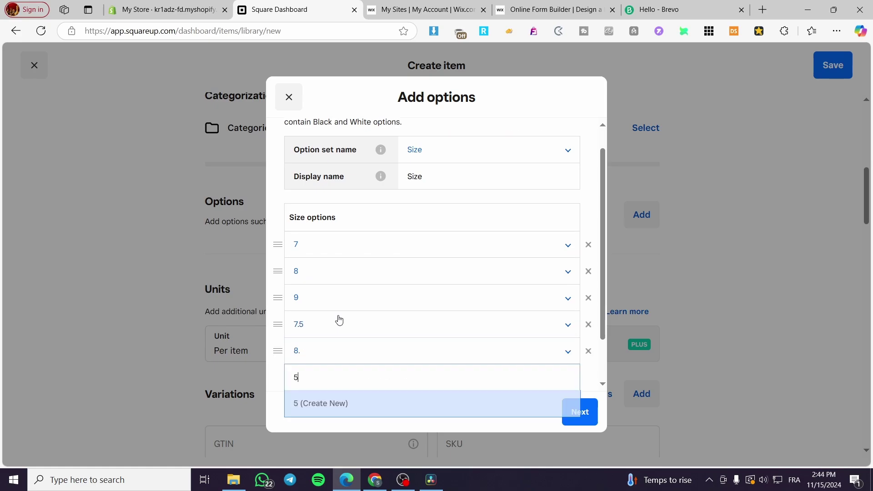
key(Return)
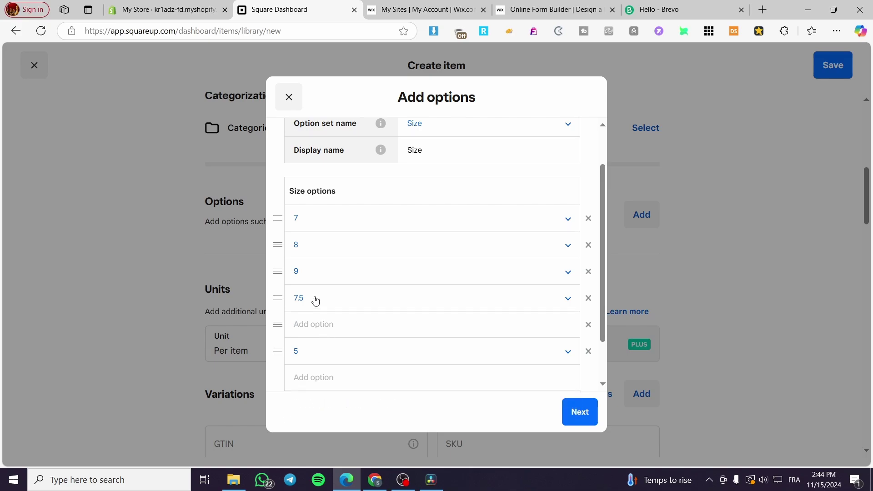
Complete the Size option set with 8.5 and 9.5 in the remaining entries, and generate variations for all six sizes
click(323, 326)
text(8)
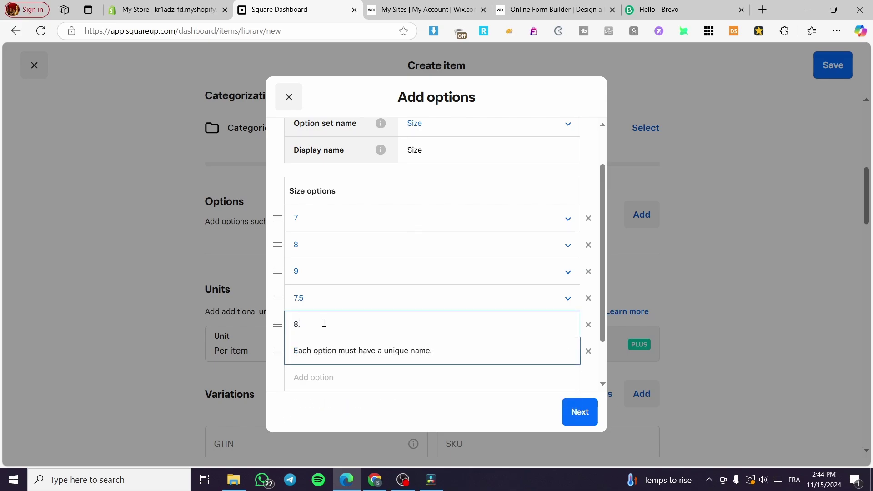
text(.5)
key(Return)
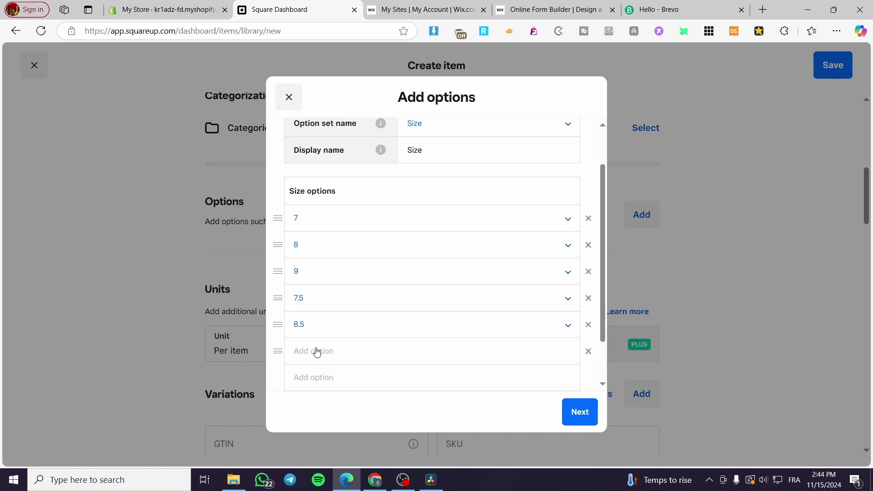
text(9.5)
key(Return)
click(569, 415)
click(567, 402)
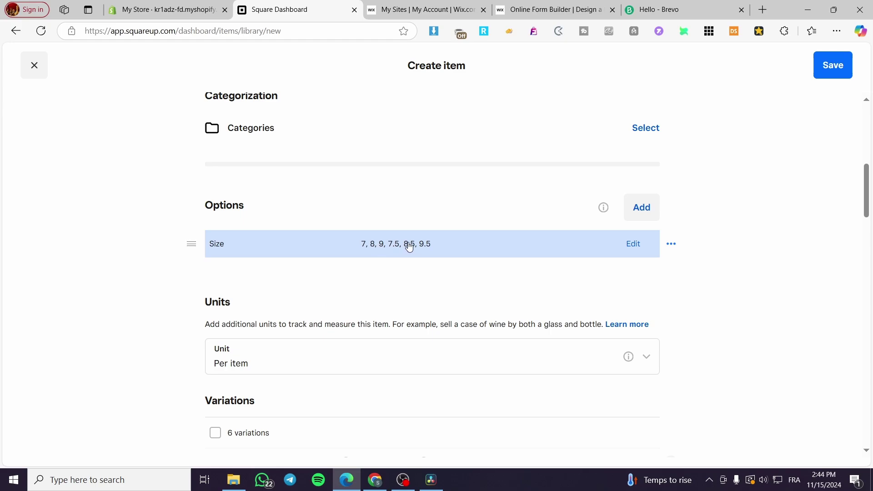
scroll(335, 253, down, 2)
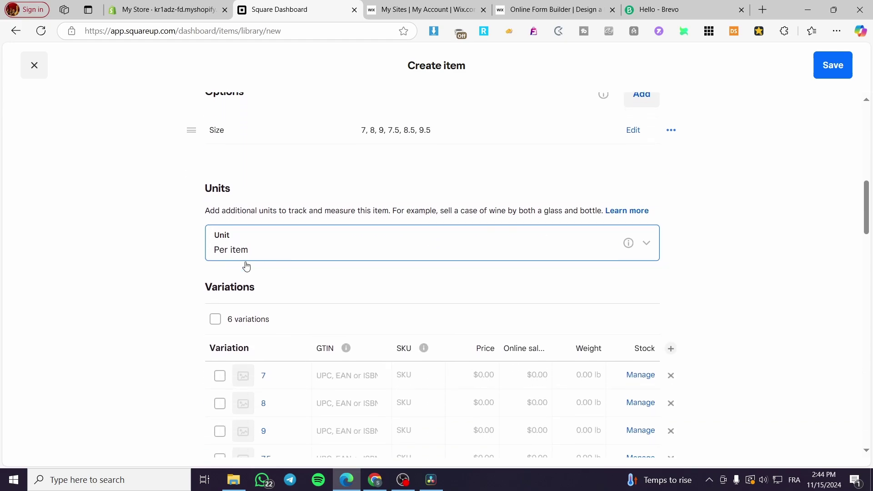
click(314, 251)
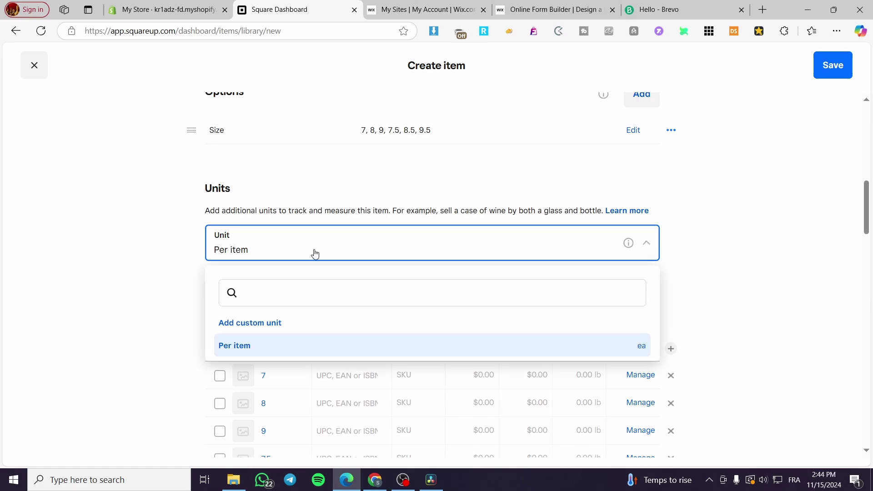
click(139, 306)
Select all six size variations and apply a price of $120 per item to them
scroll(311, 298, down, 4)
click(212, 151)
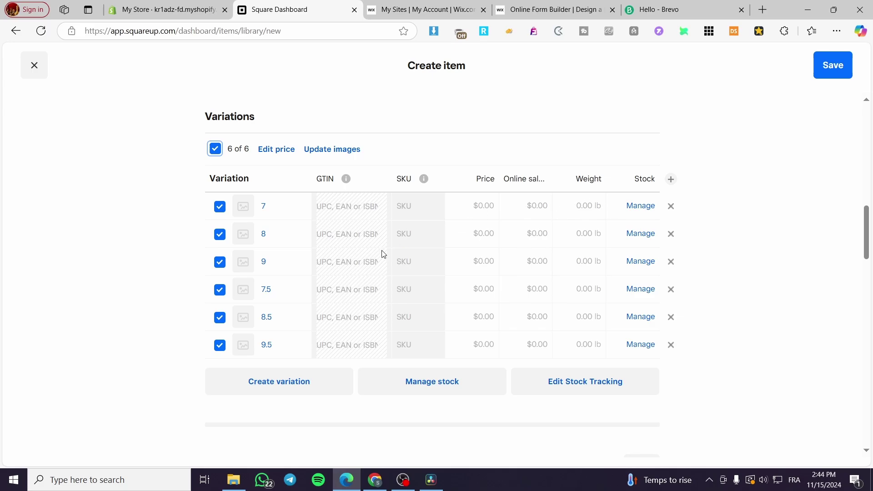
scroll(345, 259, down, 9)
scroll(338, 264, up, 10)
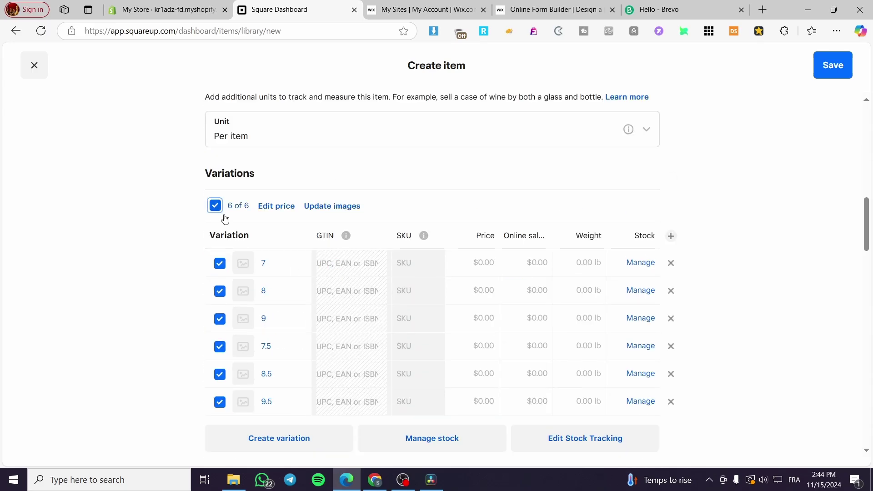
click(263, 206)
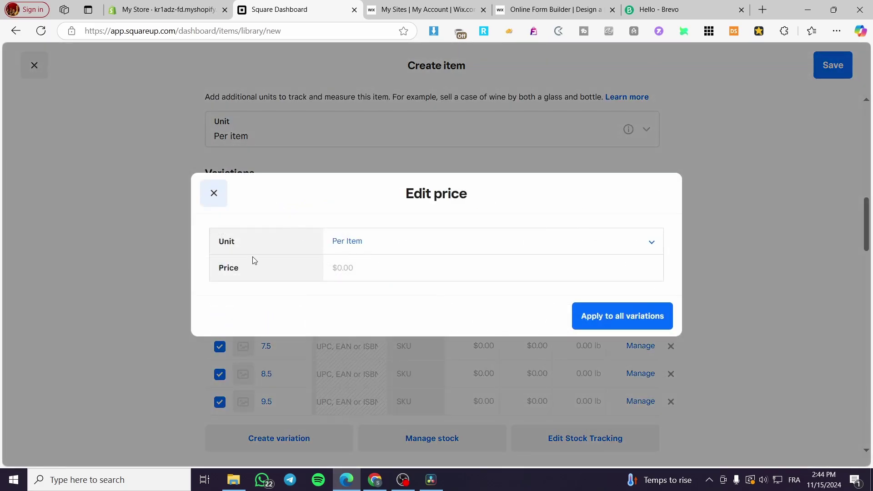
click(348, 268)
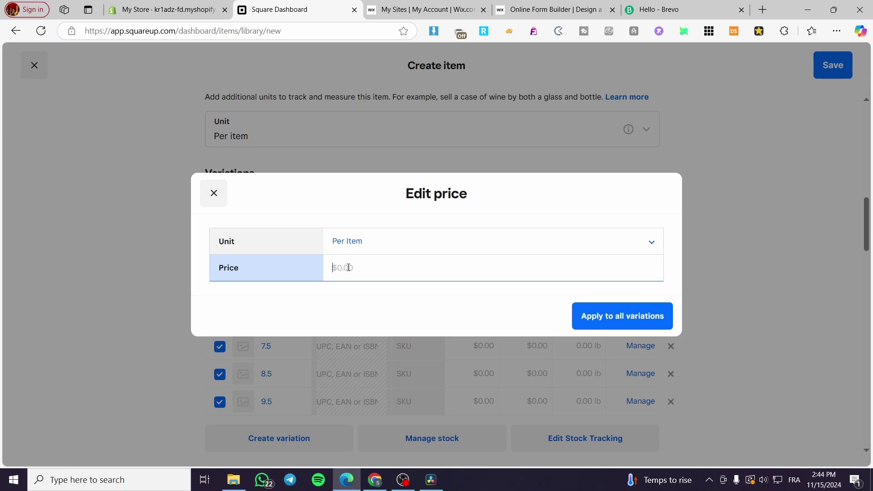
text(120)
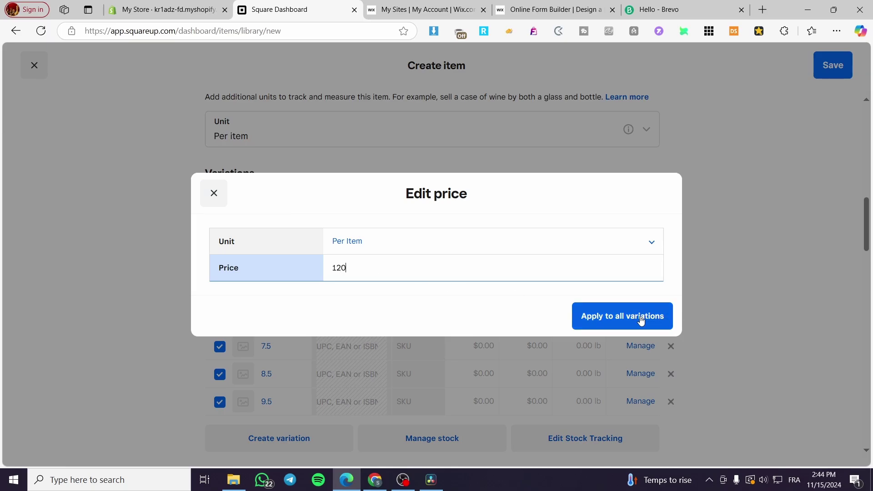
click(641, 320)
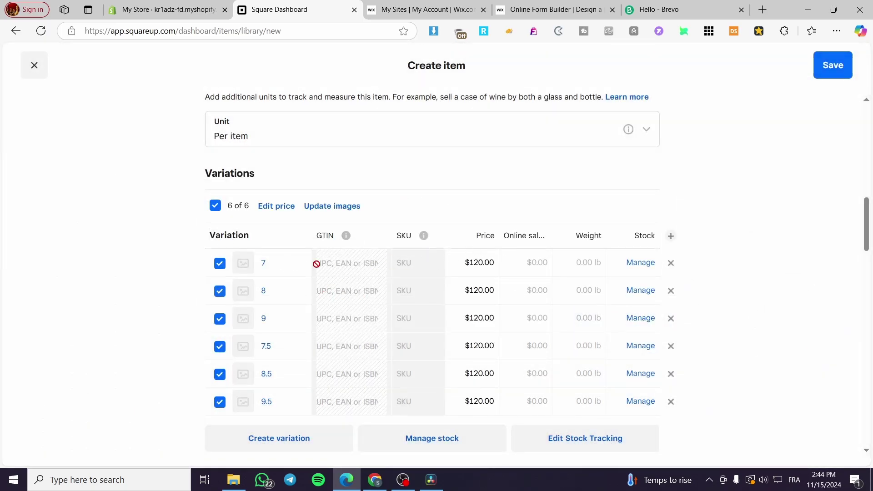
Turn on stock tracking for the size 7 variation and add 1000 units as stock received
scroll(320, 246, up, 1)
scroll(321, 247, up, 2)
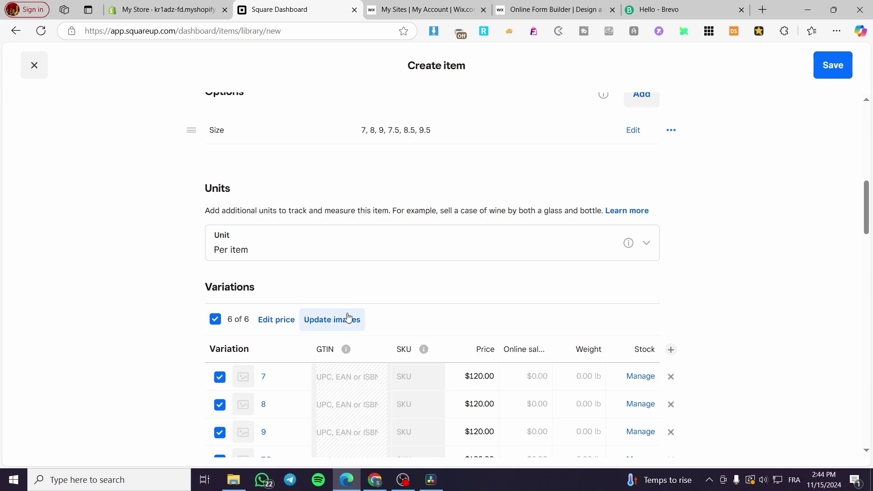
scroll(347, 318, down, 5)
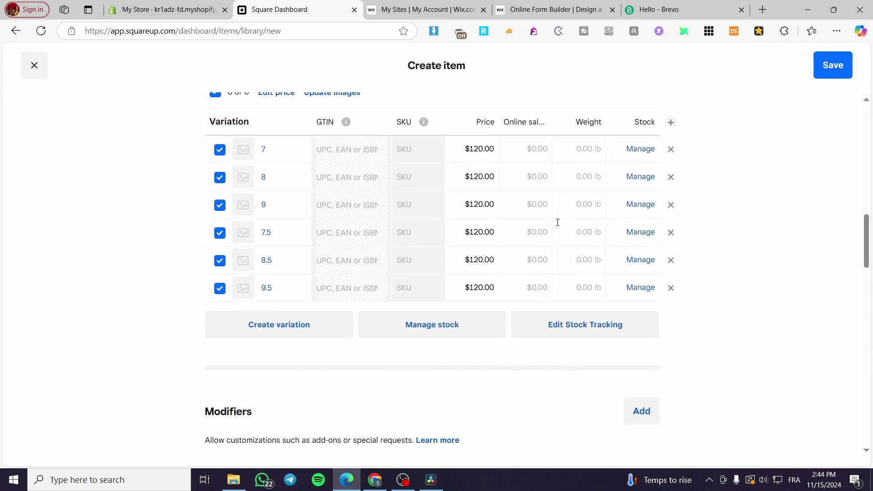
scroll(359, 124, up, 1)
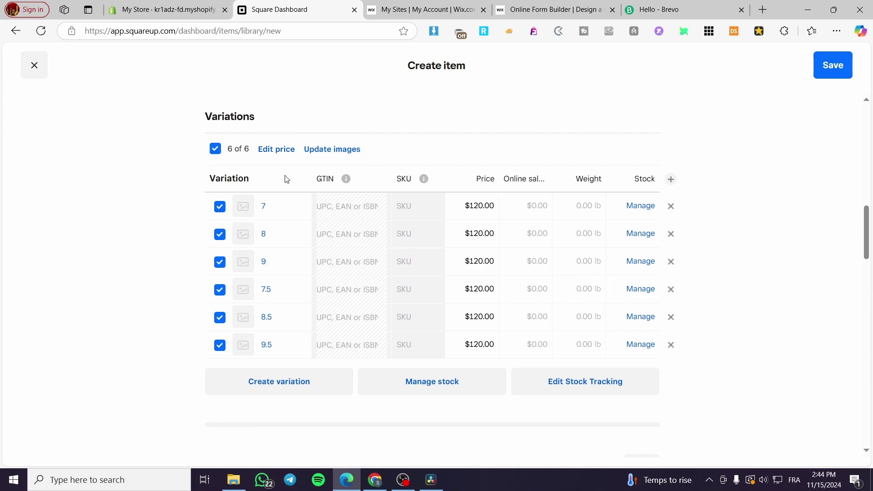
click(640, 208)
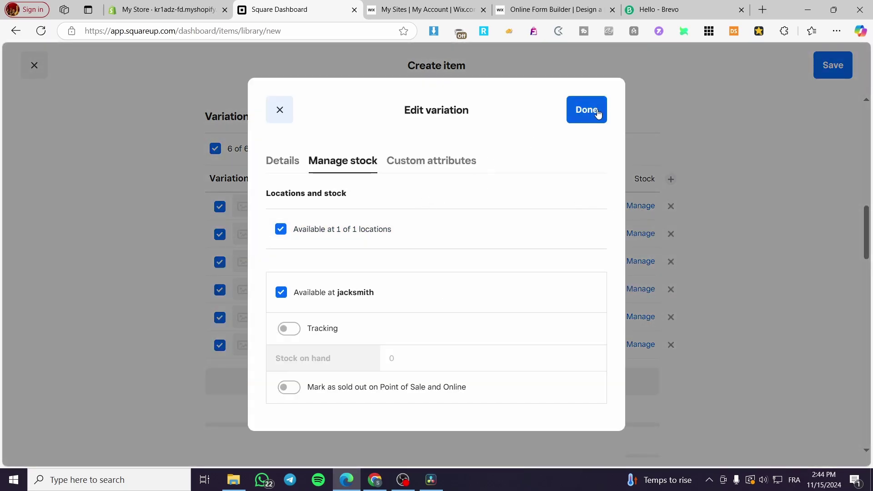
click(357, 337)
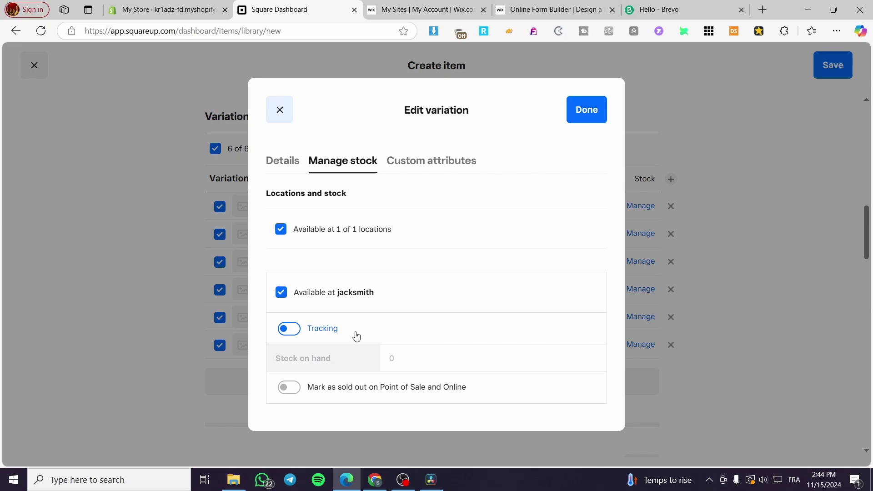
click(317, 329)
click(431, 353)
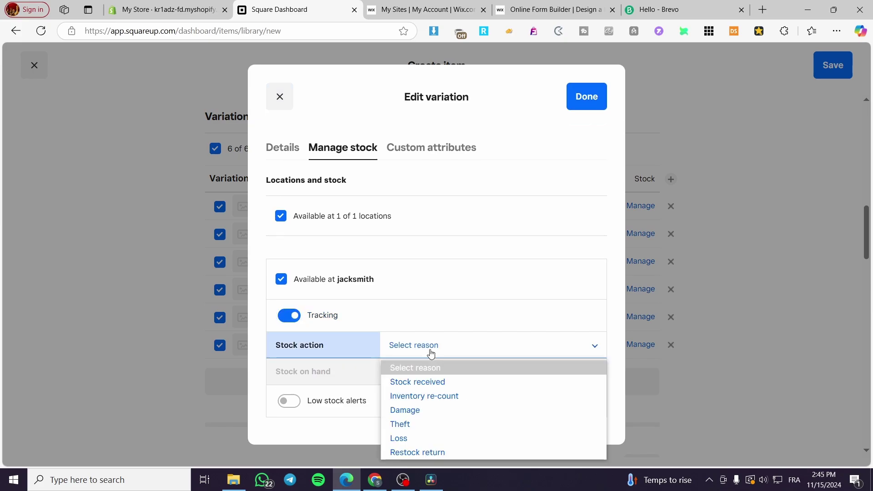
click(441, 384)
click(396, 361)
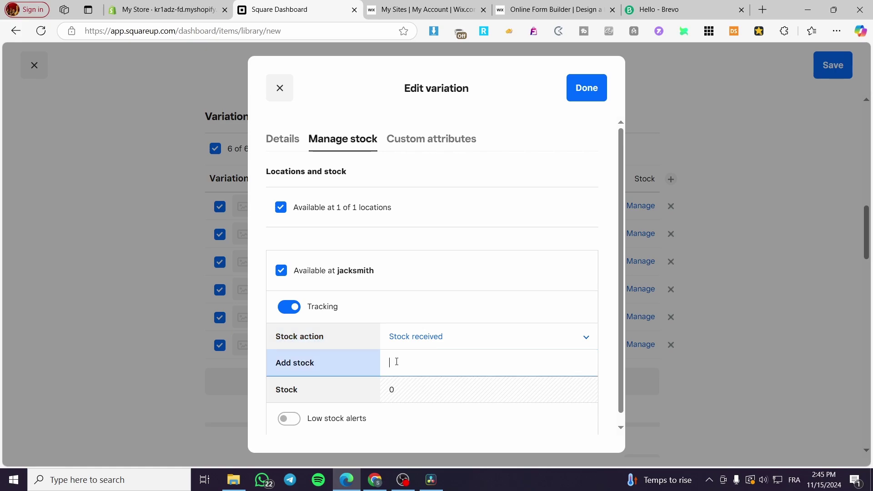
text(1000)
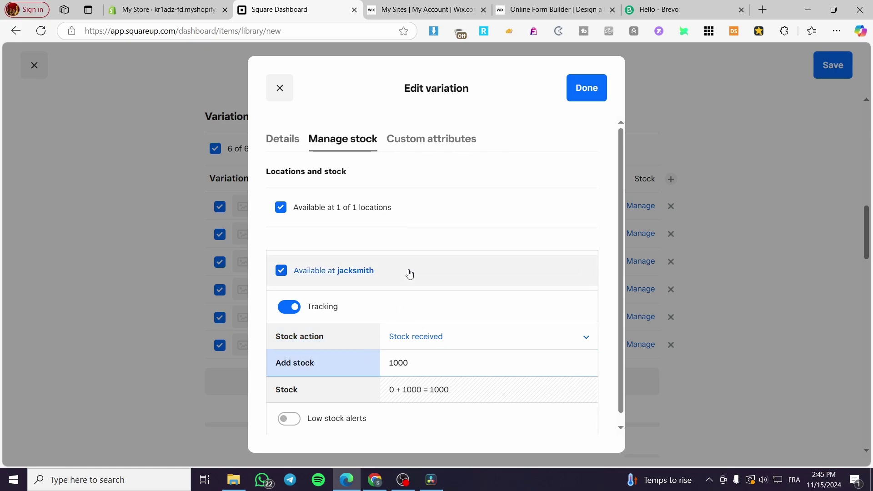
scroll(407, 273, down, 1)
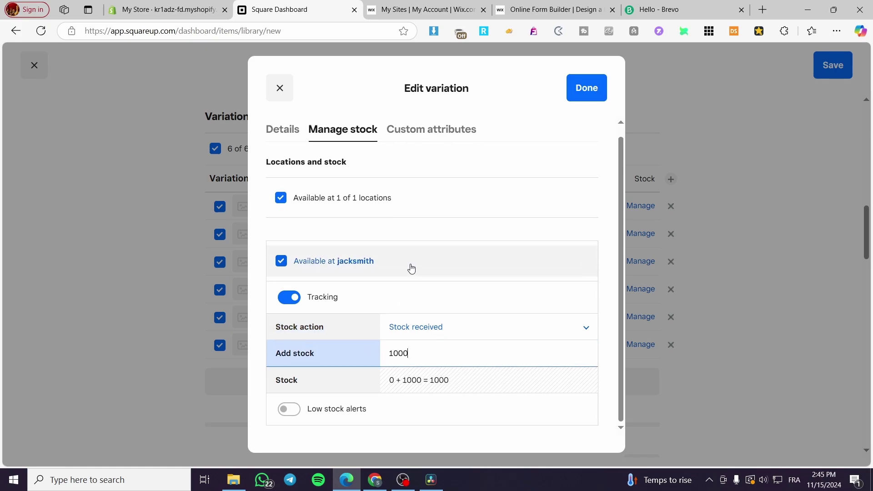
click(580, 91)
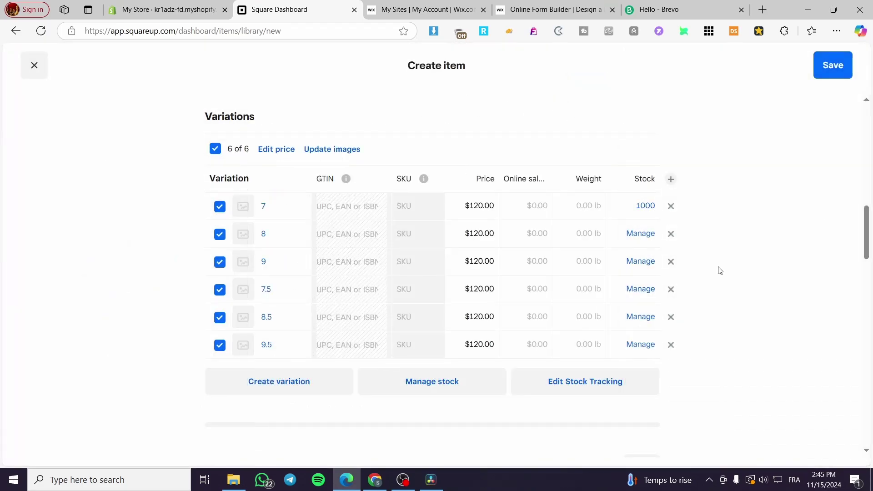
Enable stock tracking for the 8, 9, 7.5, 8.5 and 9.5 variations, without low stock alerts
click(654, 234)
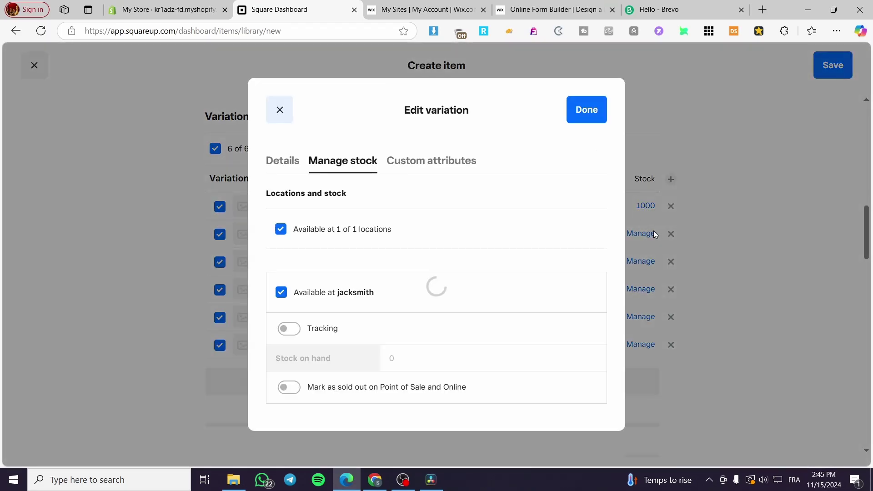
click(600, 112)
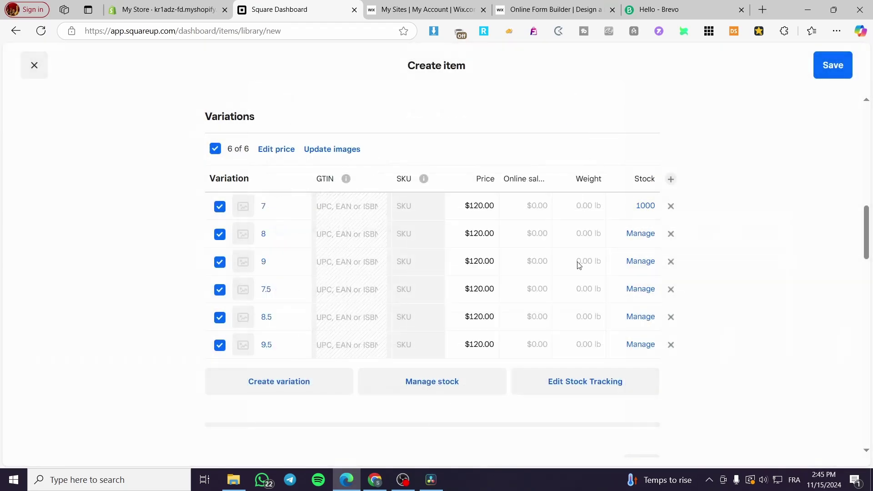
click(594, 385)
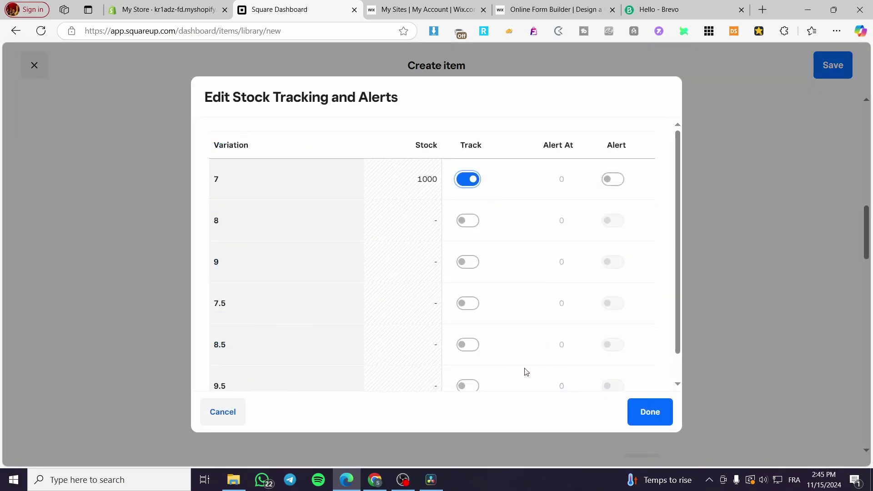
click(469, 221)
click(468, 262)
click(468, 303)
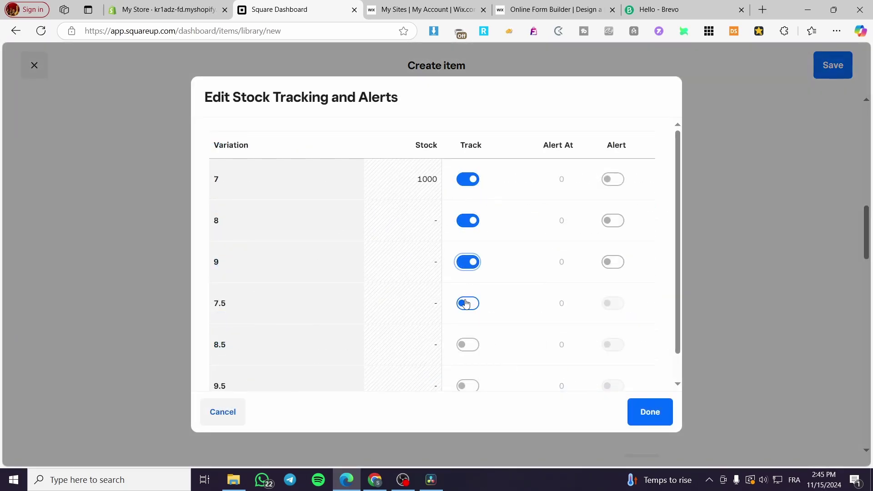
click(470, 344)
click(468, 386)
scroll(489, 380, down, 1)
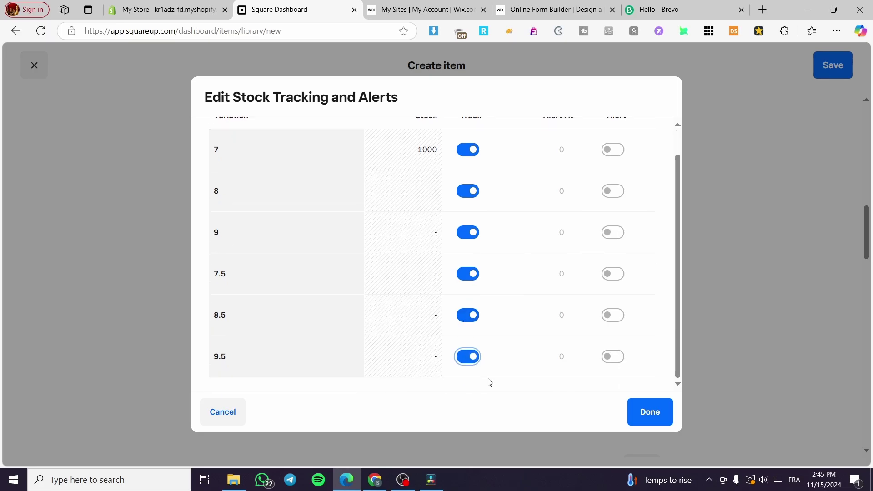
scroll(624, 234, up, 1)
click(612, 179)
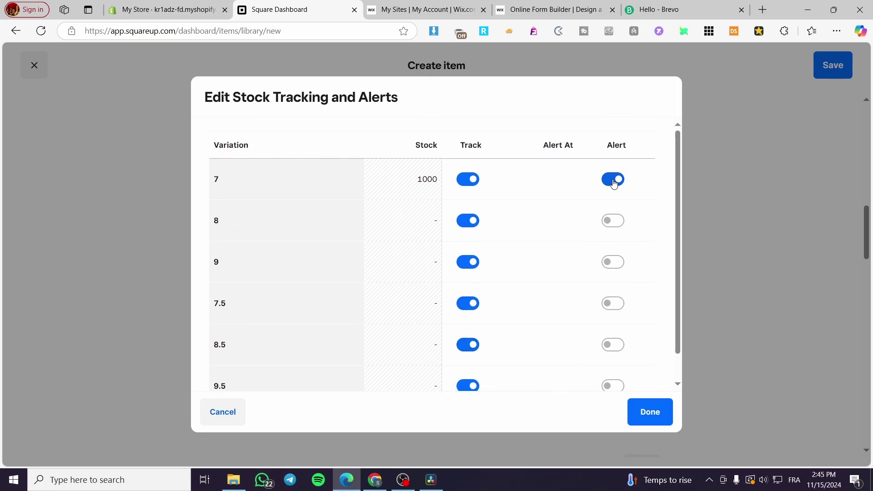
click(612, 179)
click(655, 413)
Set the stock adjustment reason to Stock received for the 8, 9, 7.5, 8.5 and 9.5 variations
scroll(627, 295, down, 3)
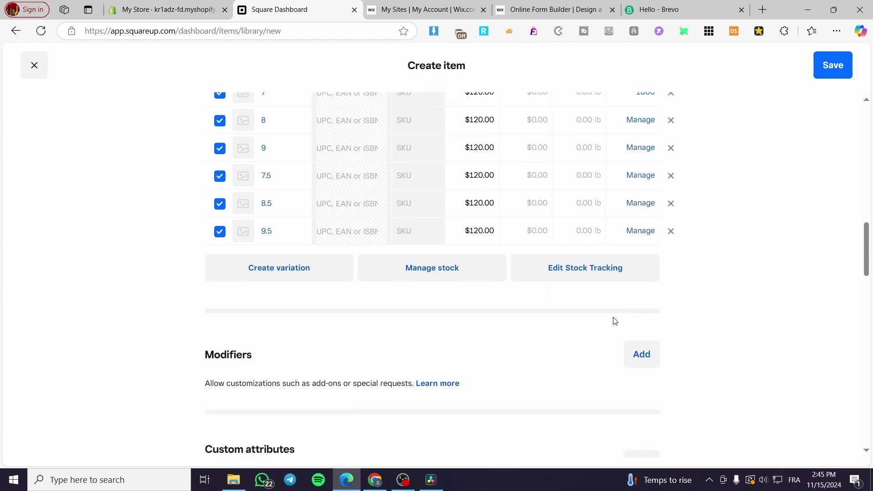
click(409, 277)
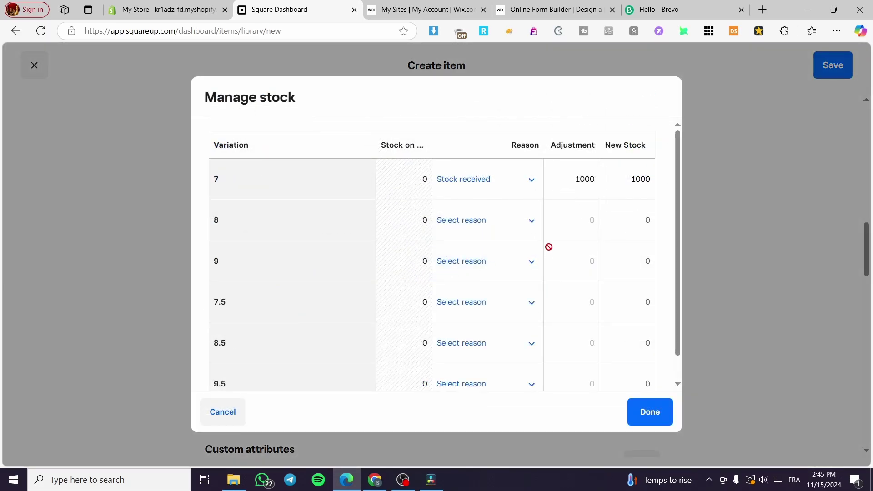
click(509, 184)
click(519, 216)
click(528, 234)
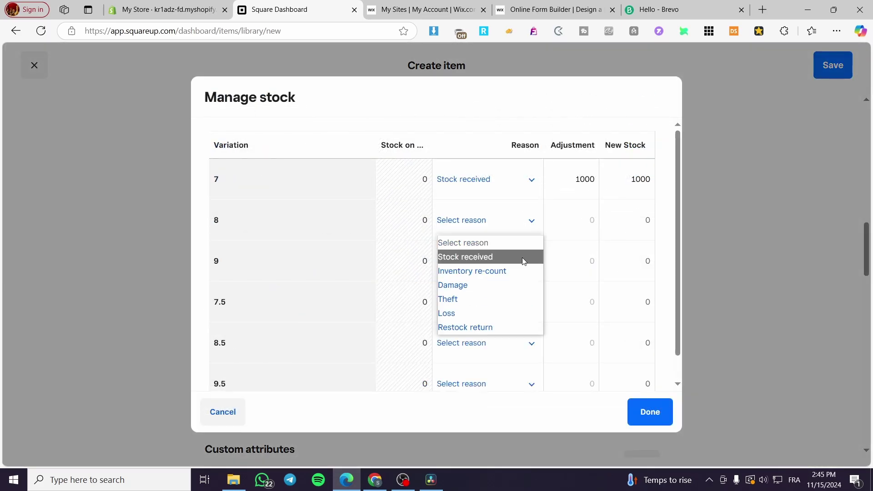
click(522, 255)
click(523, 262)
click(521, 311)
click(522, 263)
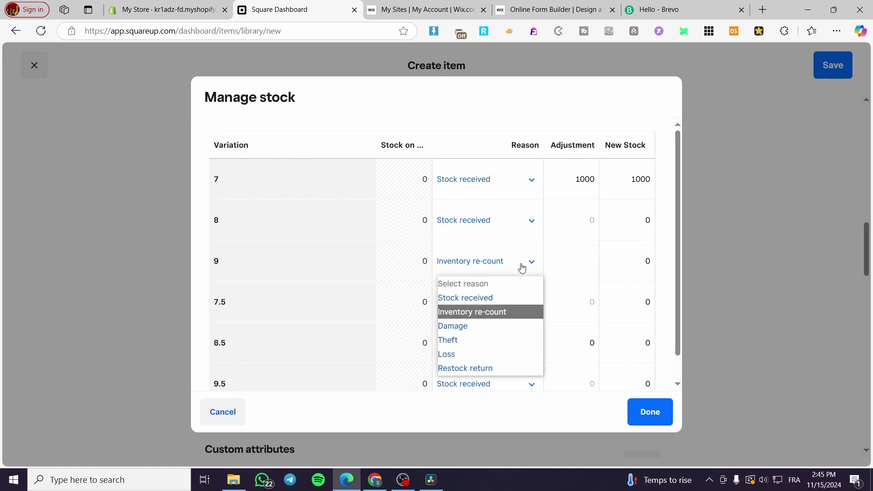
click(518, 299)
Enter a stock adjustment of 1000 for sizes 8, 9, 7.5, 8.5 and 9.5, and apply the stock changes
click(591, 223)
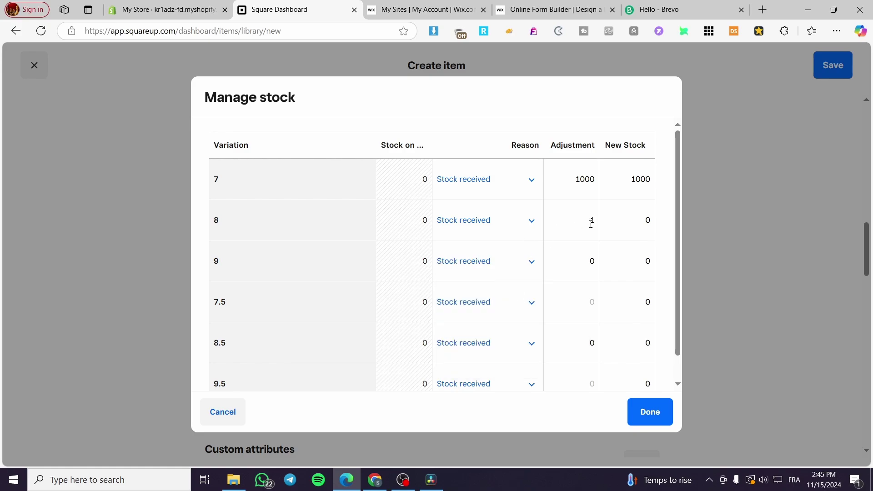
text(1000)
click(585, 264)
click(597, 308)
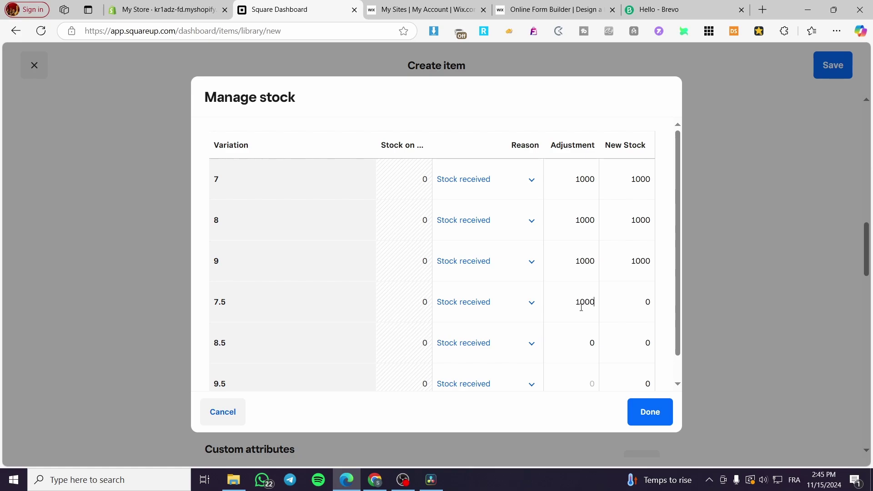
click(589, 342)
click(587, 379)
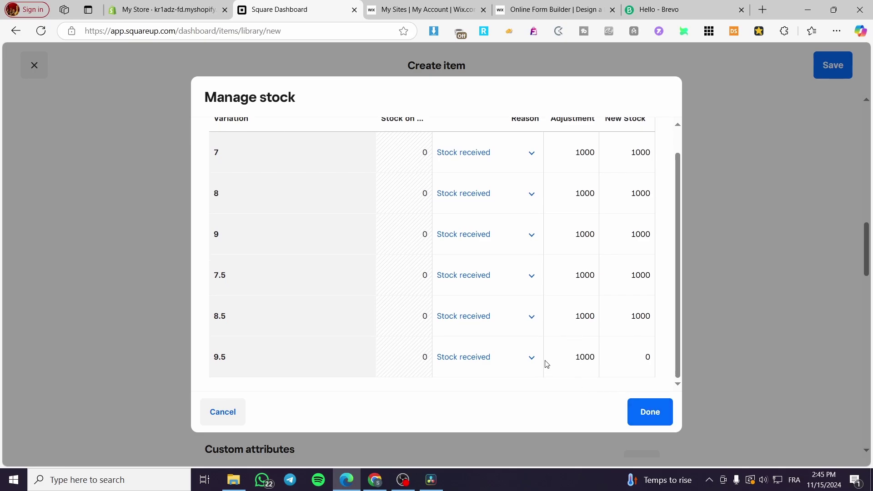
click(647, 415)
scroll(606, 350, up, 4)
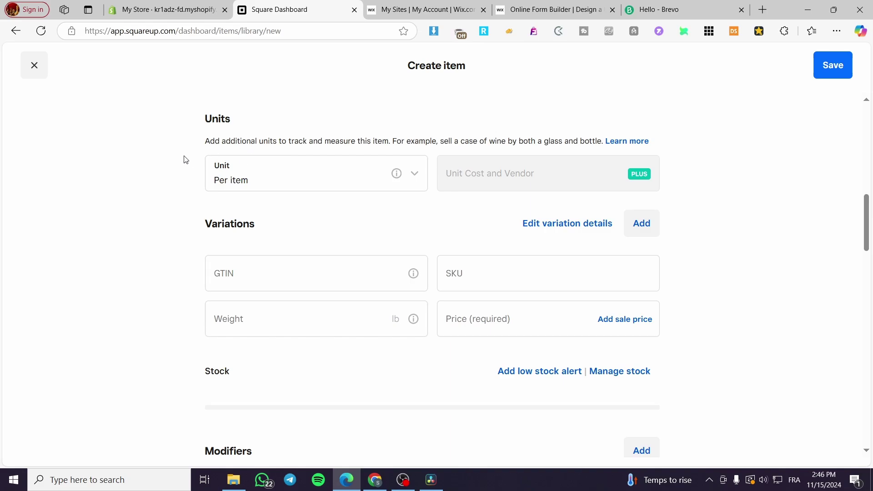
Enter the SKU 12345568 and a weight of 0.6 lb for the item
scroll(184, 160, down, 3)
scroll(247, 132, up, 1)
click(244, 233)
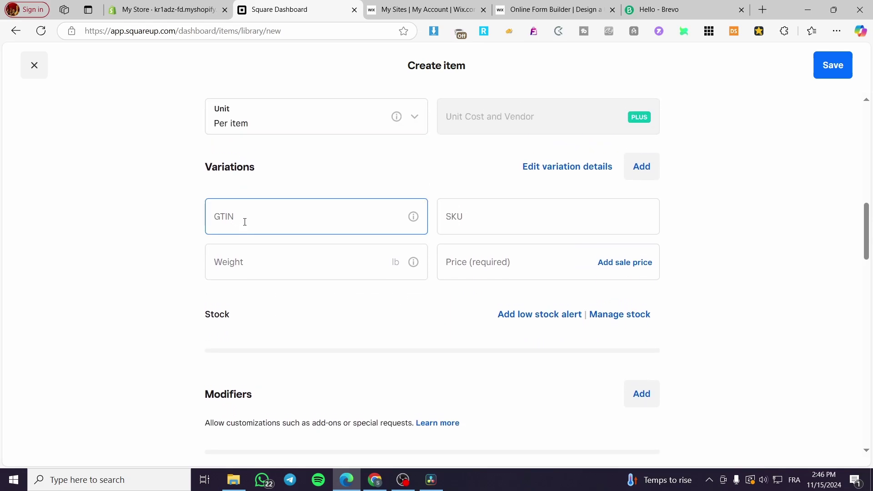
mouse_move(407, 222)
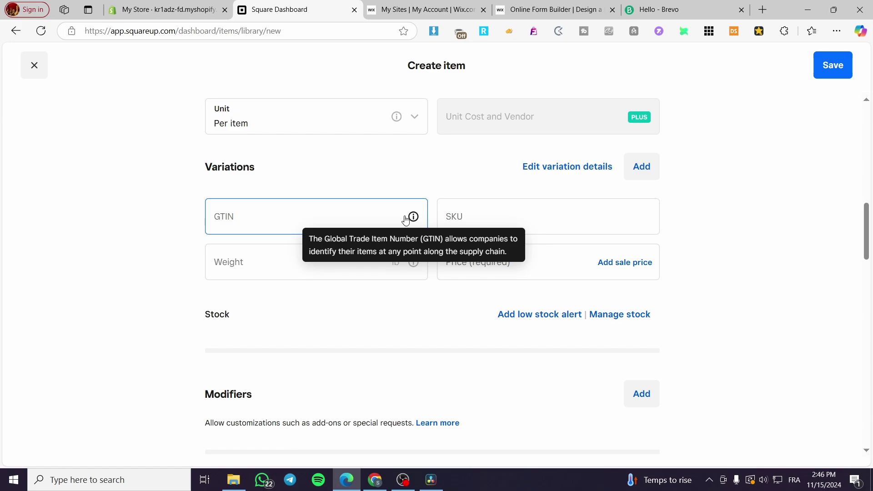
click(570, 218)
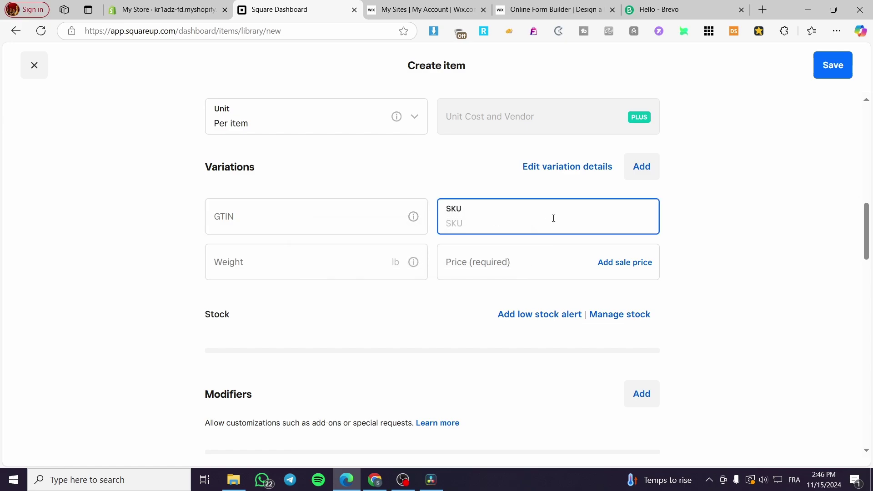
text(12345568)
click(321, 270)
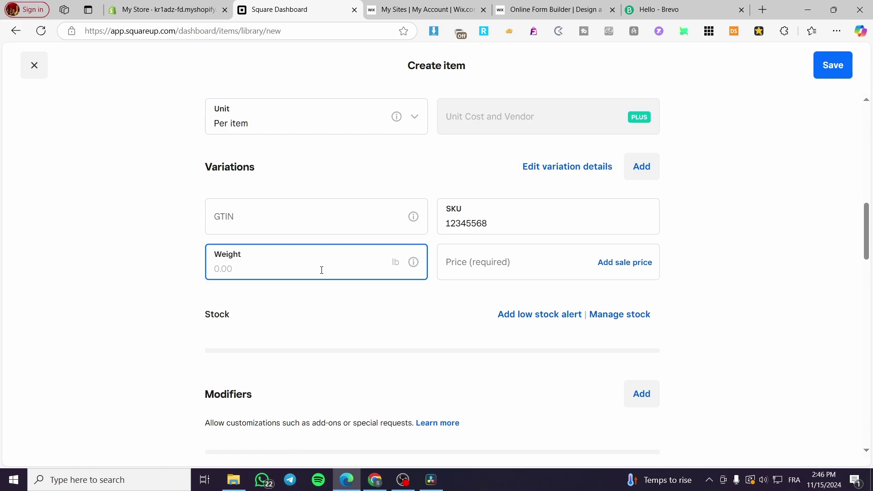
text(0.6)
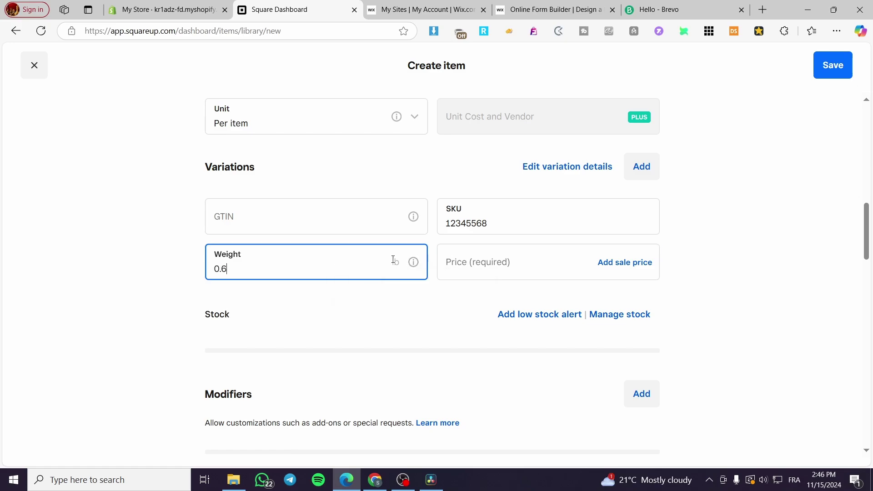
Set the item's price to $160 and add an online sale price of $120
click(451, 266)
text(1)
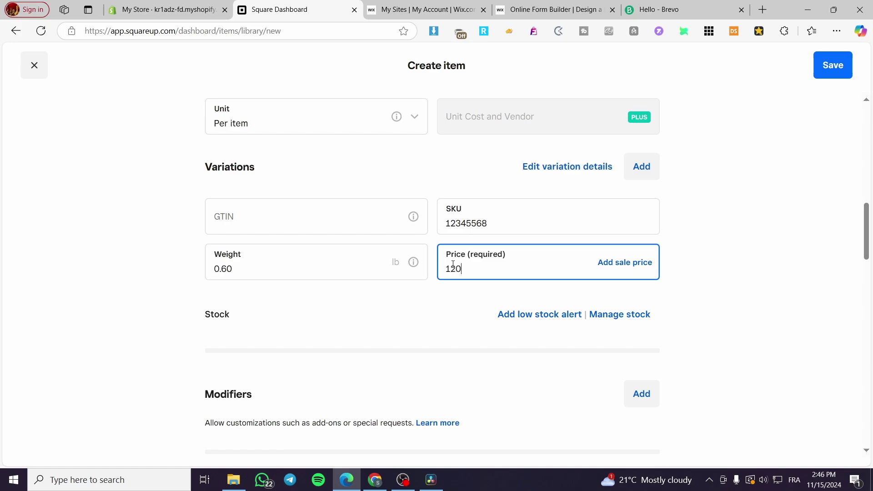
text(20)
click(718, 273)
drag(530, 265, 433, 267)
text(160)
click(596, 262)
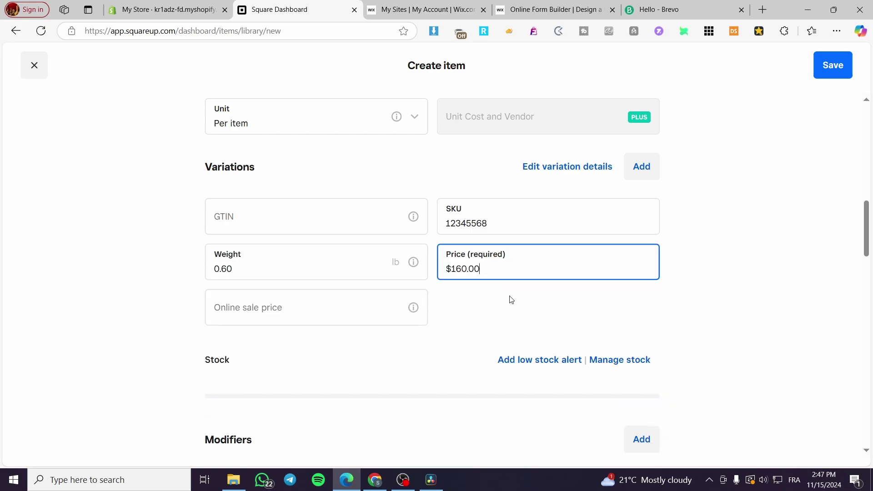
click(276, 318)
text(120)
click(97, 280)
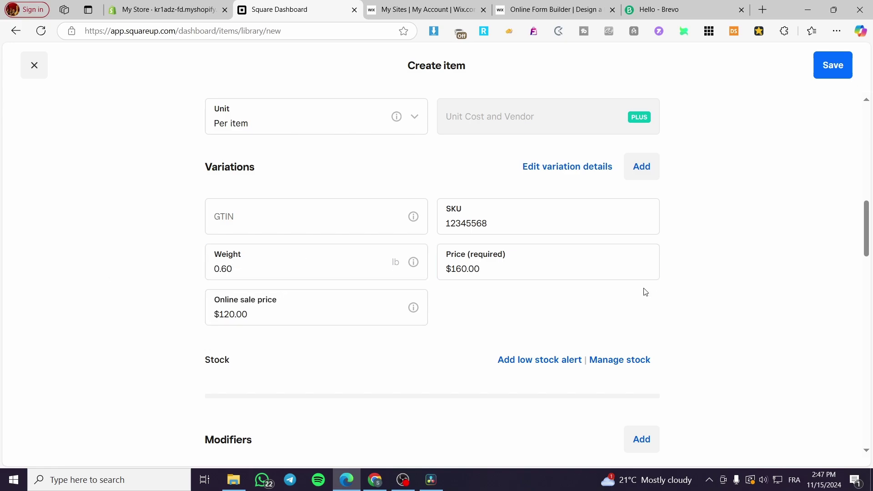
Turn on stock tracking for the item and add 10000 units as stock received
scroll(214, 306, down, 2)
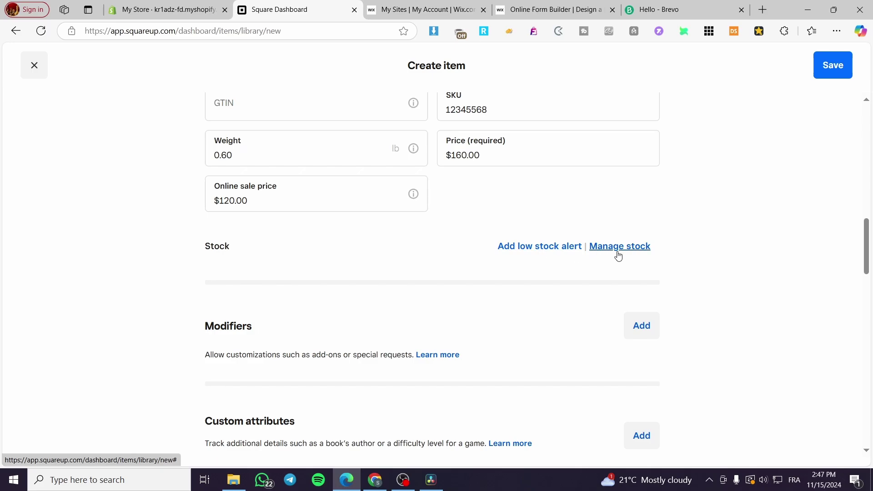
click(632, 256)
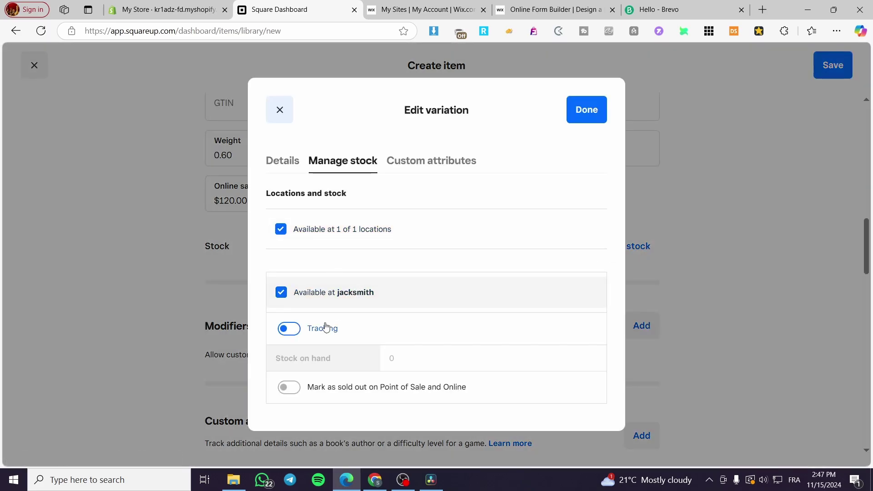
click(324, 327)
click(423, 345)
click(417, 380)
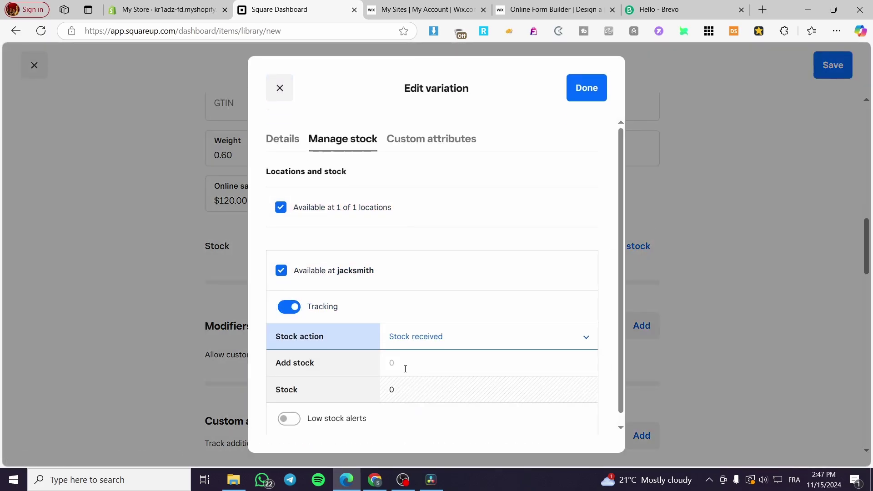
click(403, 364)
text(10000)
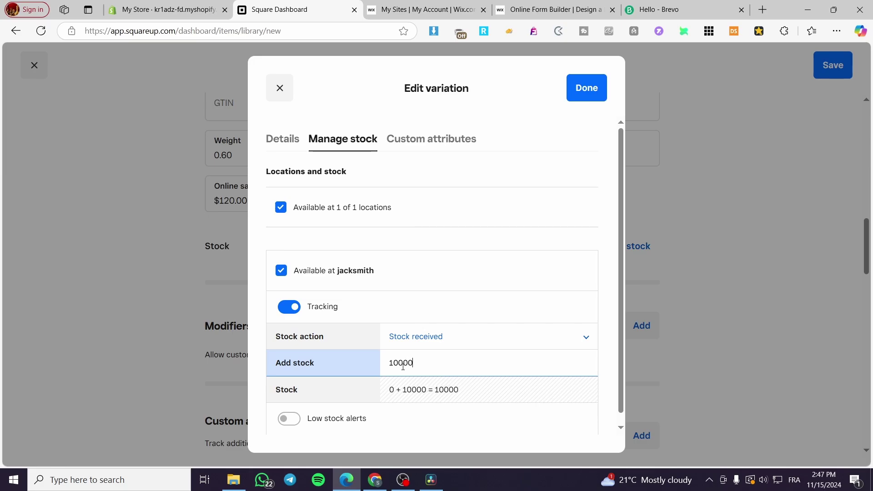
click(594, 97)
Examine the third-party sales channels that can be added for the item, and return to the item form without adding one
scroll(365, 302, down, 5)
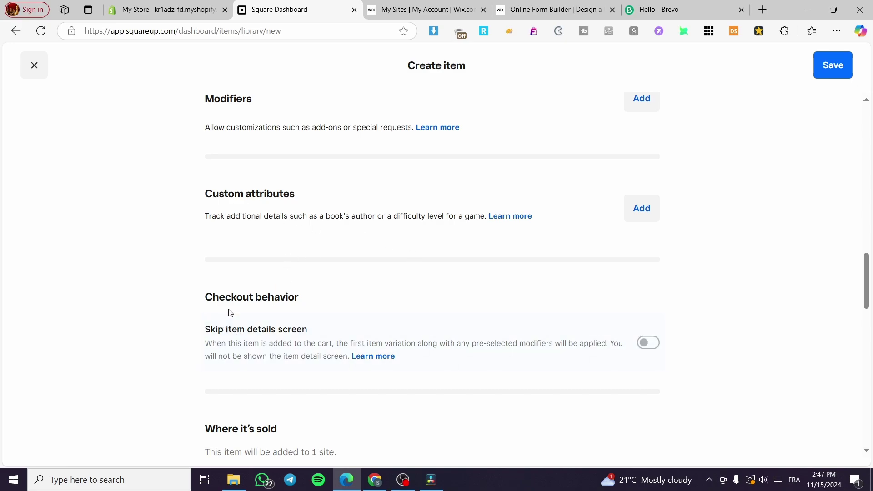
click(304, 342)
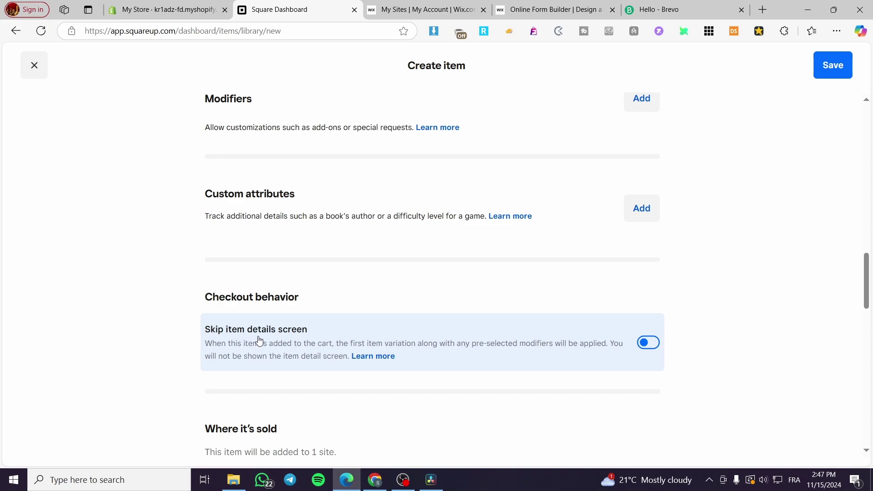
scroll(636, 348, down, 4)
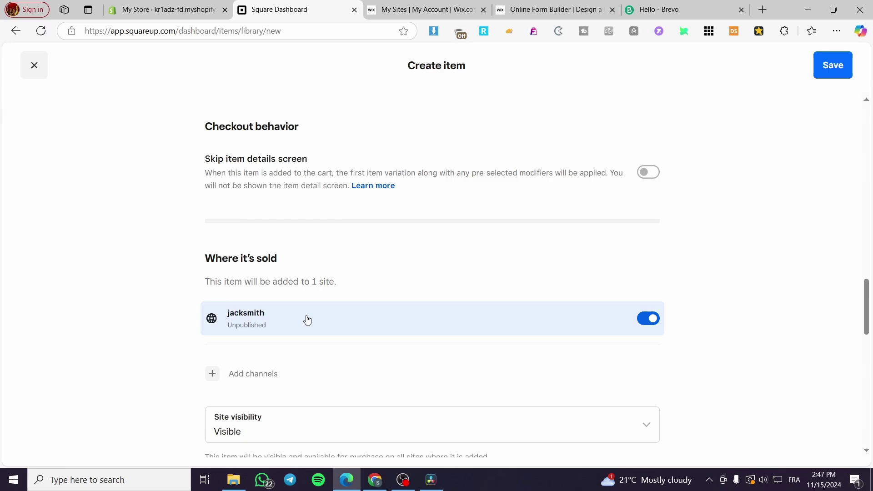
click(267, 372)
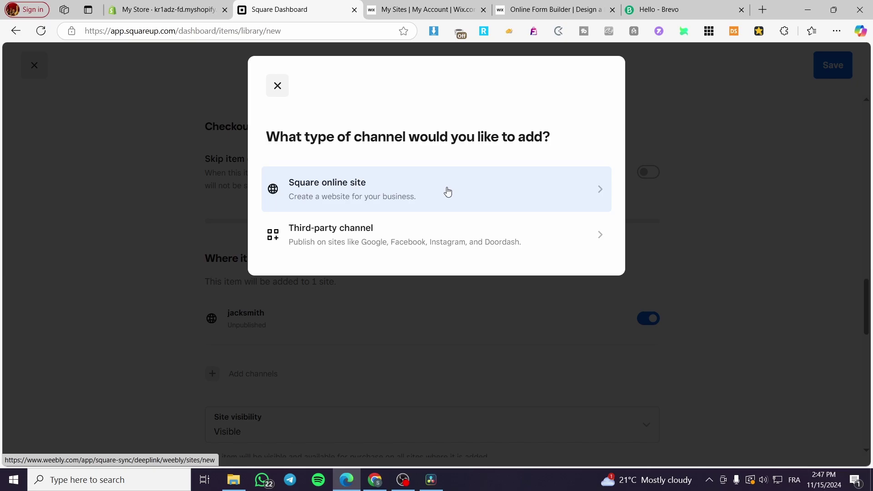
click(357, 246)
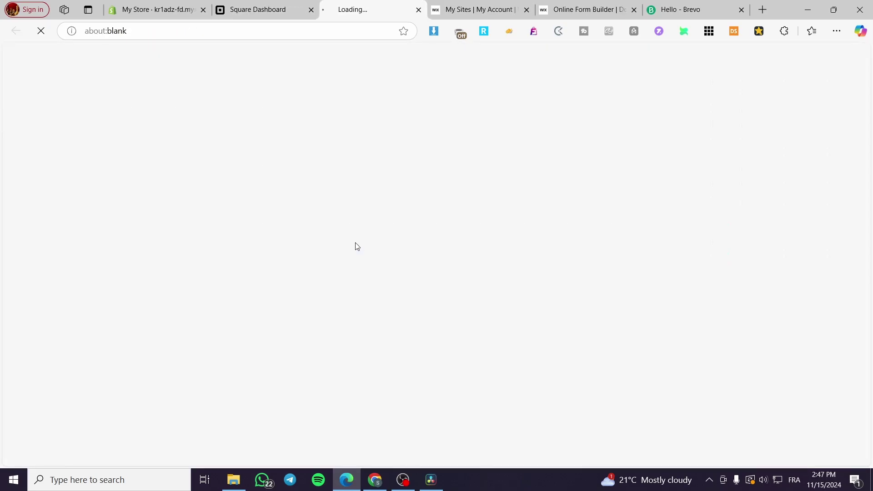
click(257, 10)
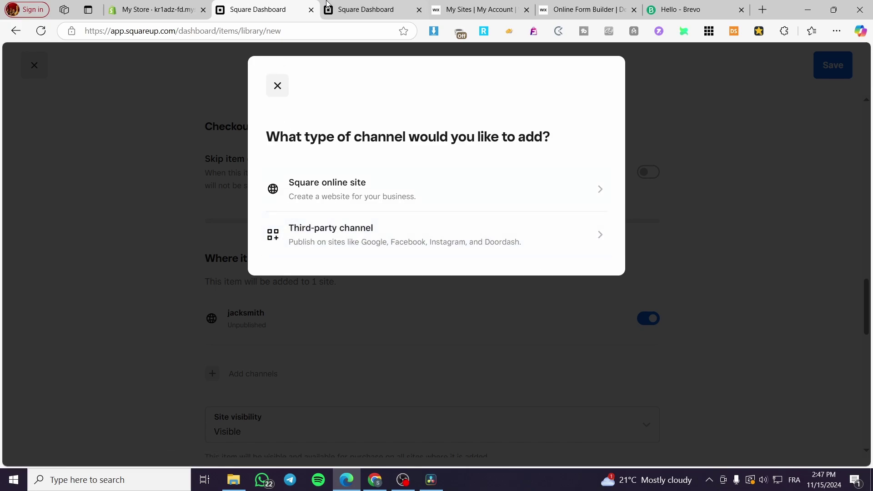
click(365, 5)
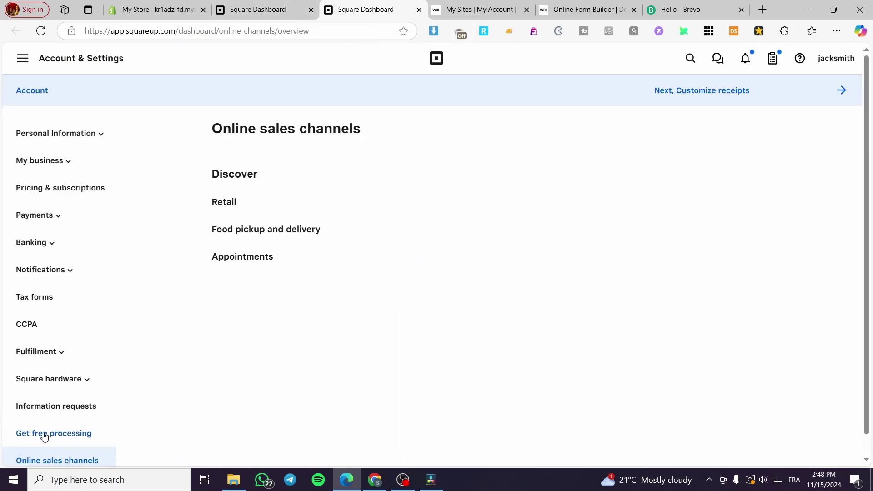
scroll(46, 453, down, 3)
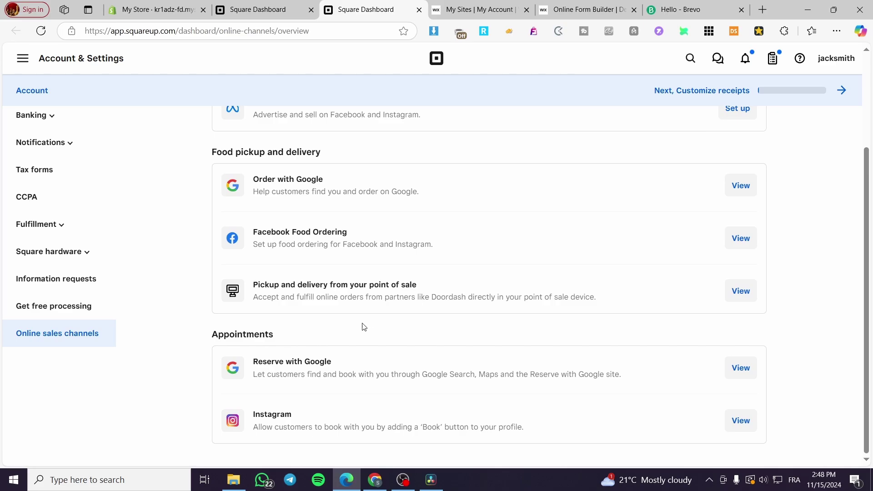
scroll(368, 325, up, 3)
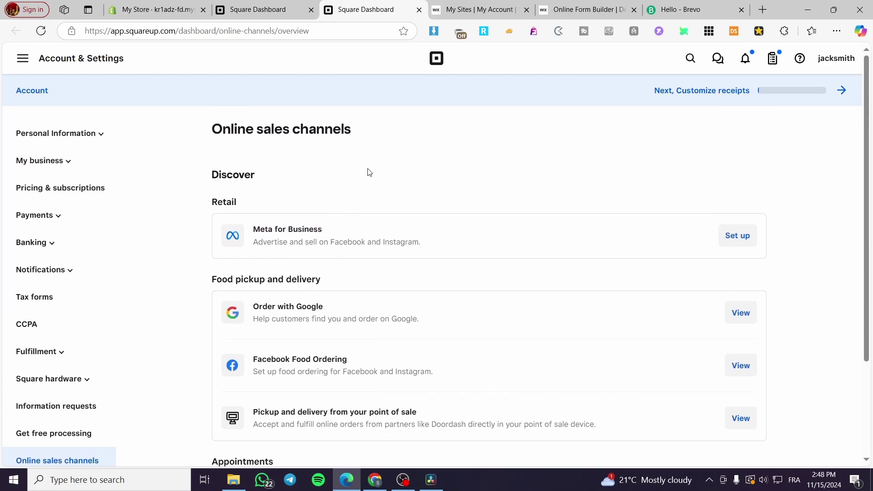
click(418, 10)
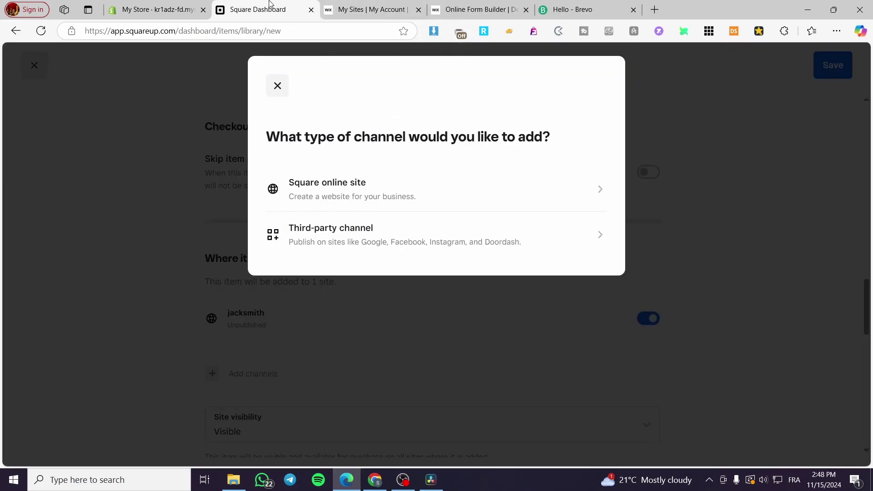
click(730, 251)
Review the item's ordering and online fulfillment methods, and confirm the fulfillment selection with only Shipping chosen
scroll(287, 403, down, 5)
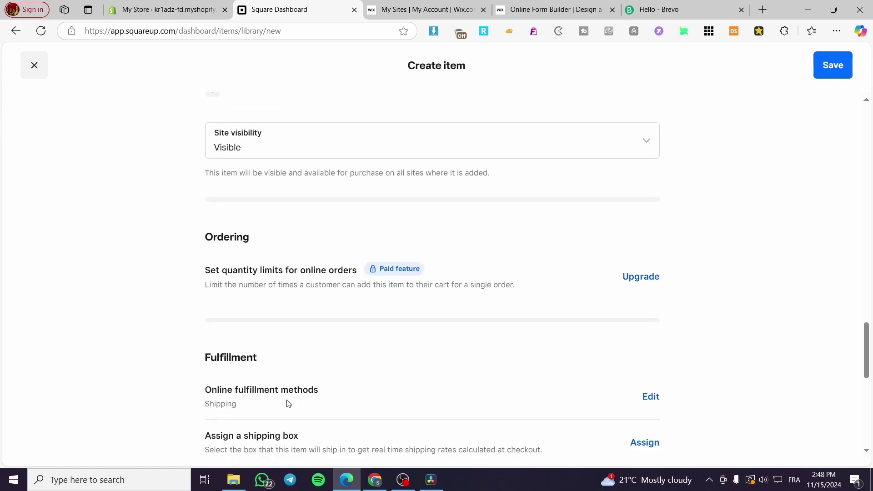
scroll(287, 403, down, 5)
scroll(285, 403, up, 6)
scroll(213, 316, up, 1)
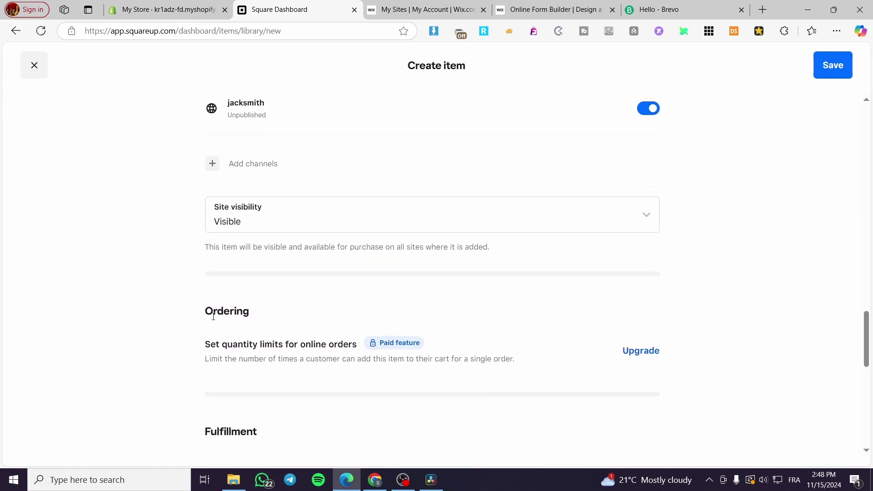
scroll(213, 316, down, 2)
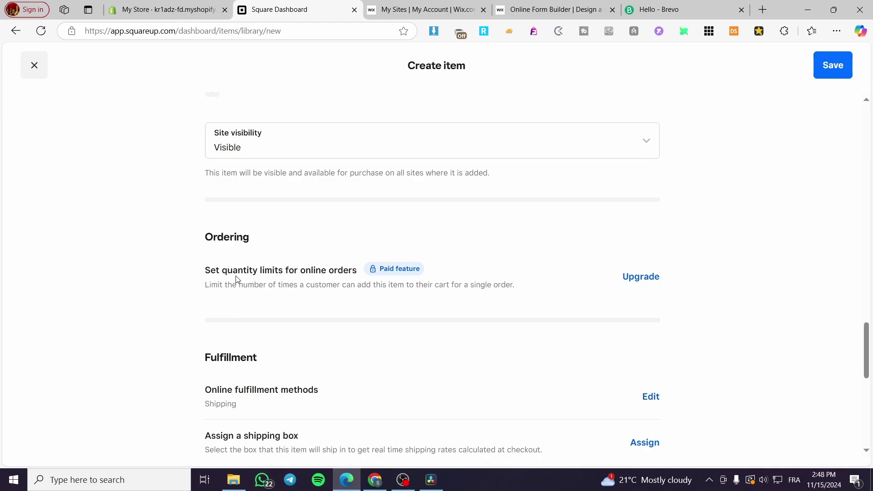
scroll(327, 267, down, 4)
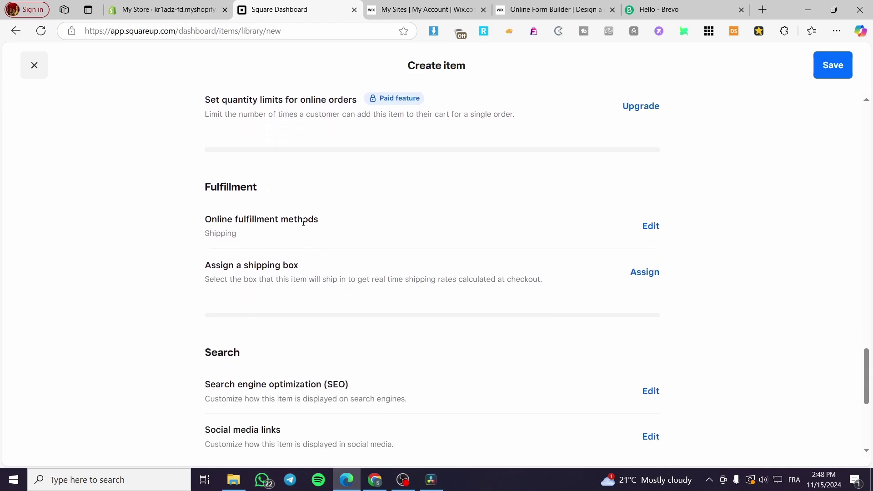
click(650, 226)
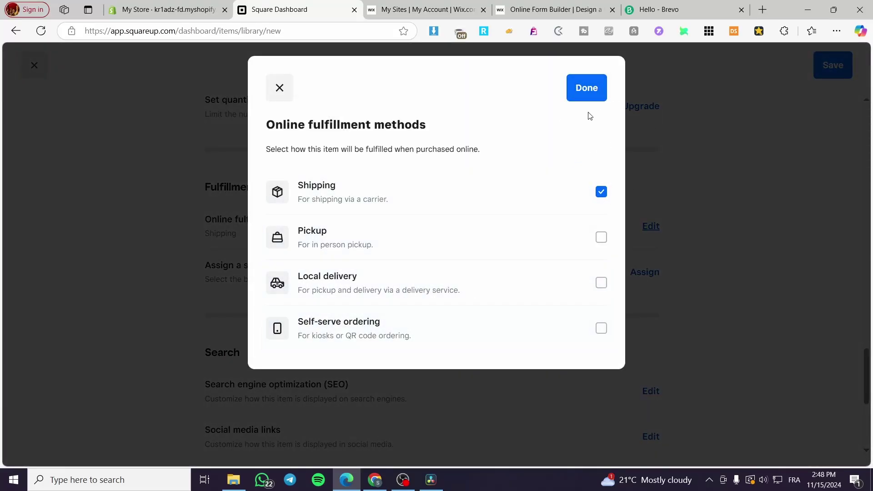
click(586, 90)
Review the item's SEO title, description and permalink settings, plus its subscription and payment link options, without filling anything in
scroll(329, 298, down, 1)
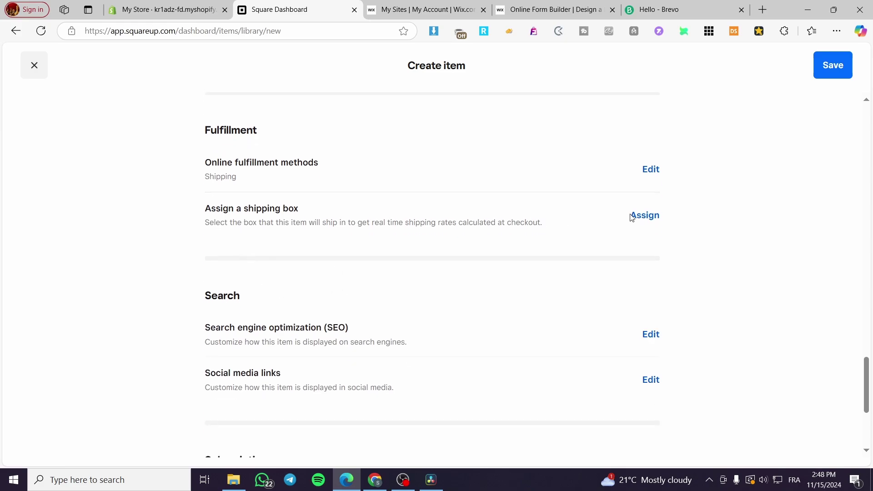
scroll(308, 298, down, 2)
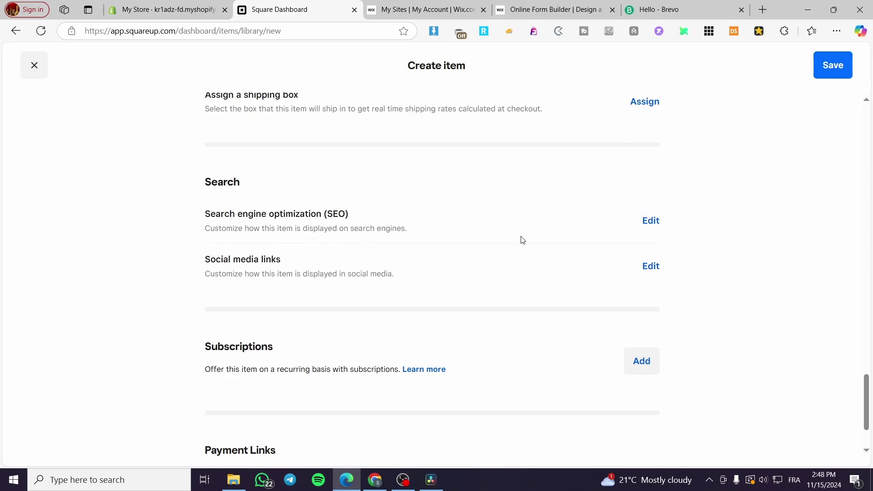
click(653, 225)
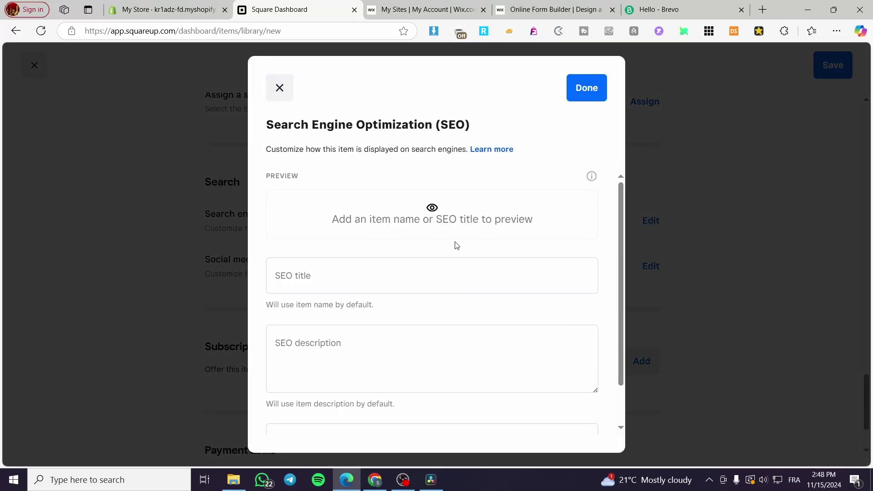
scroll(409, 250, down, 1)
click(305, 235)
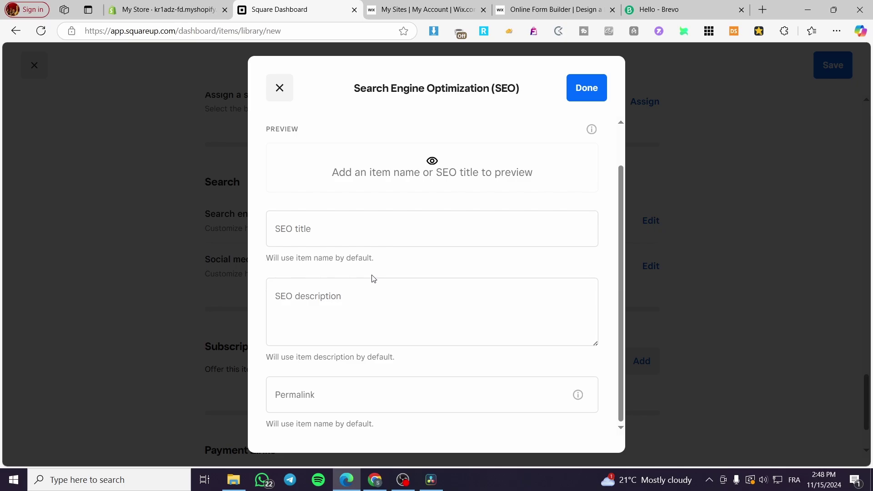
click(585, 89)
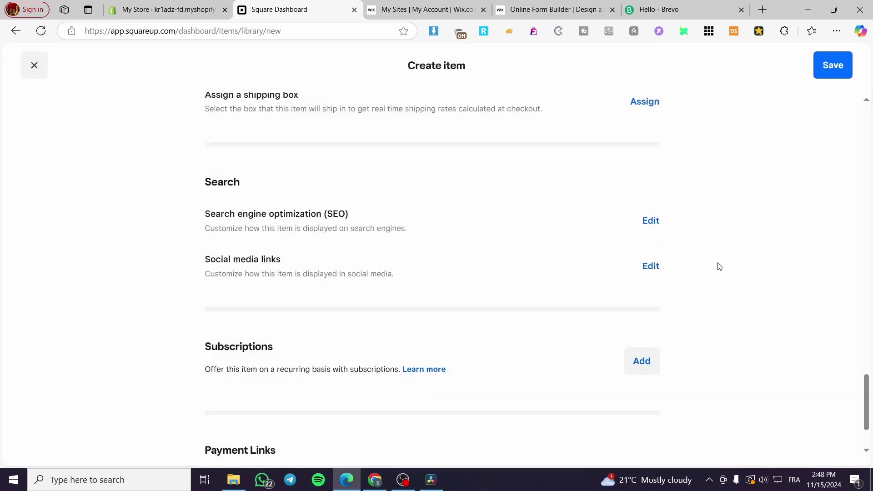
scroll(625, 245, up, 7)
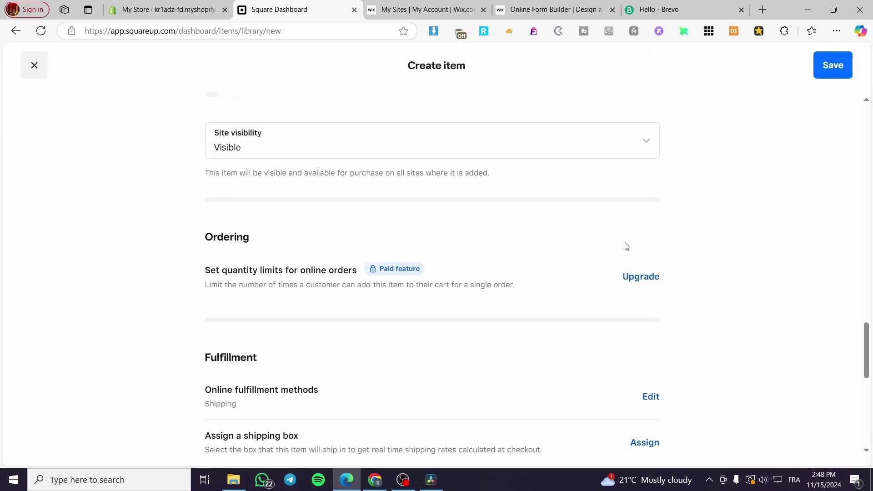
scroll(359, 306, up, 2)
scroll(372, 302, down, 3)
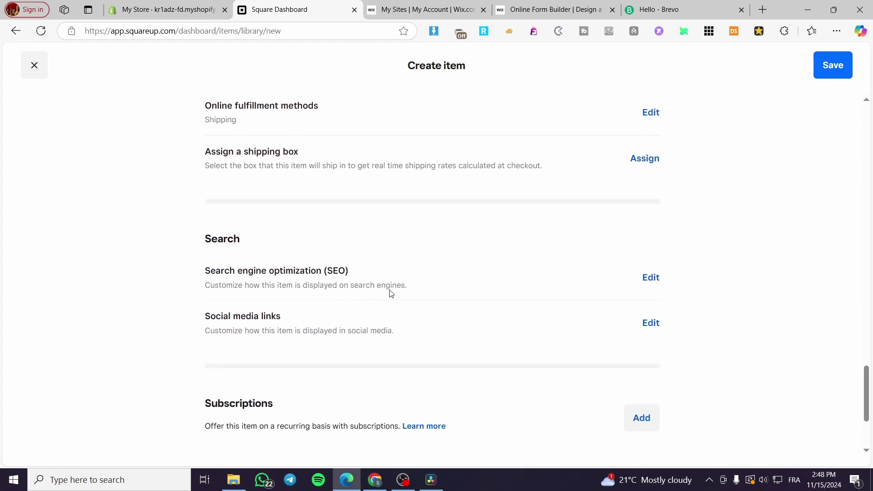
scroll(390, 290, down, 4)
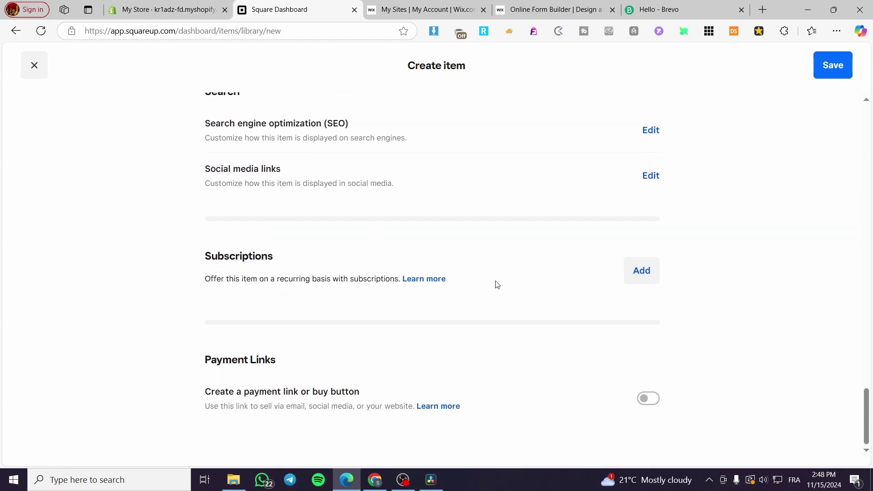
Review the item's social media link title and description settings, and return to the item form without filling anything in
scroll(389, 268, up, 3)
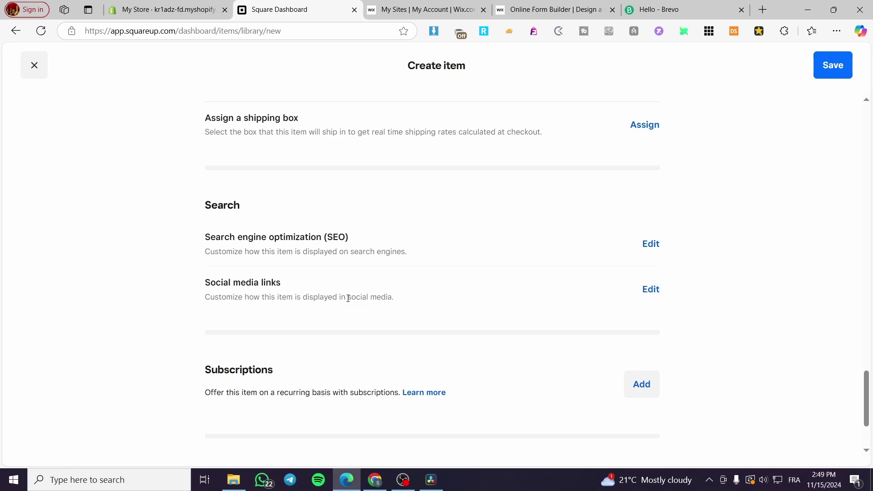
click(650, 290)
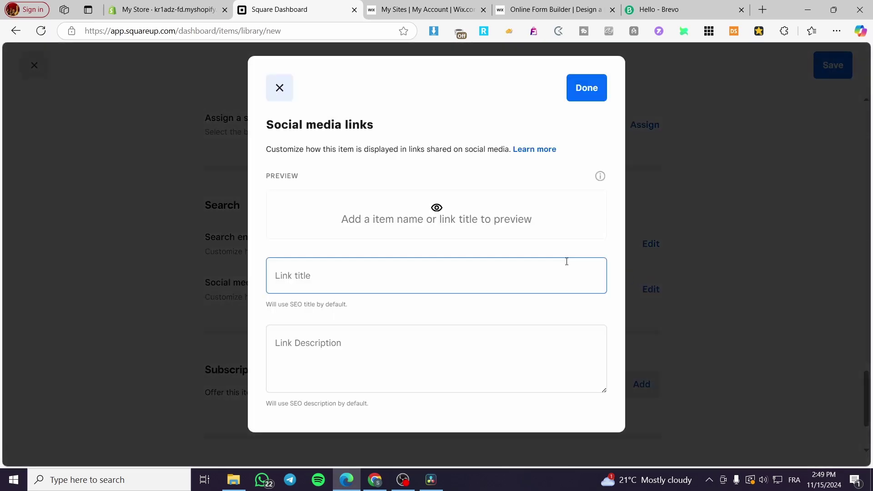
click(674, 121)
Turn on the option to create a payment link or buy button for the item
scroll(350, 360, down, 3)
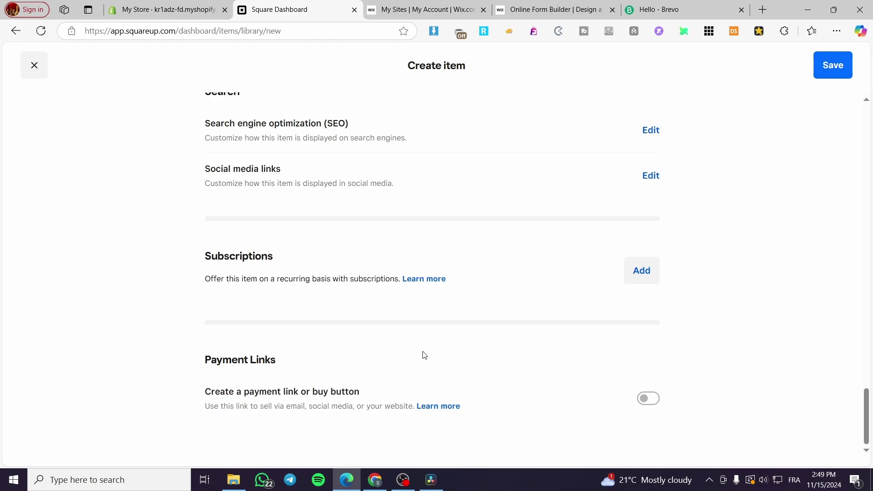
click(648, 398)
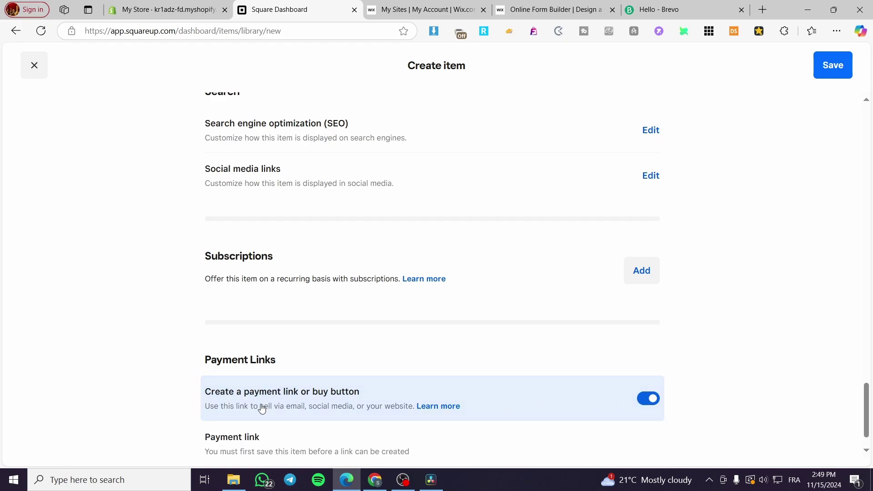
scroll(285, 406, down, 1)
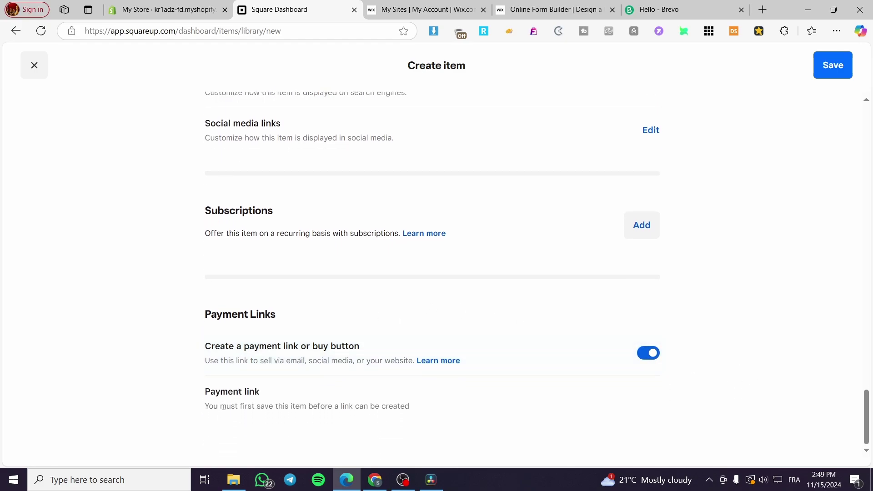
Name the item "Shoes" and save it to the item library
click(816, 75)
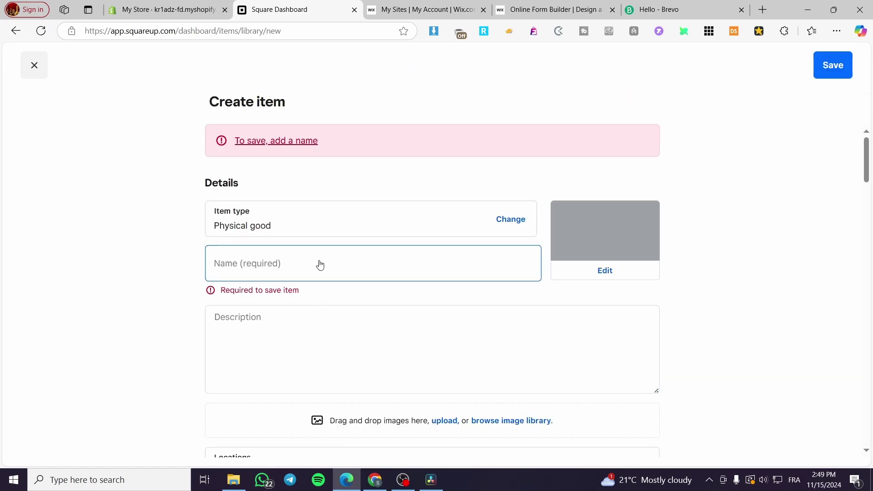
click(302, 265)
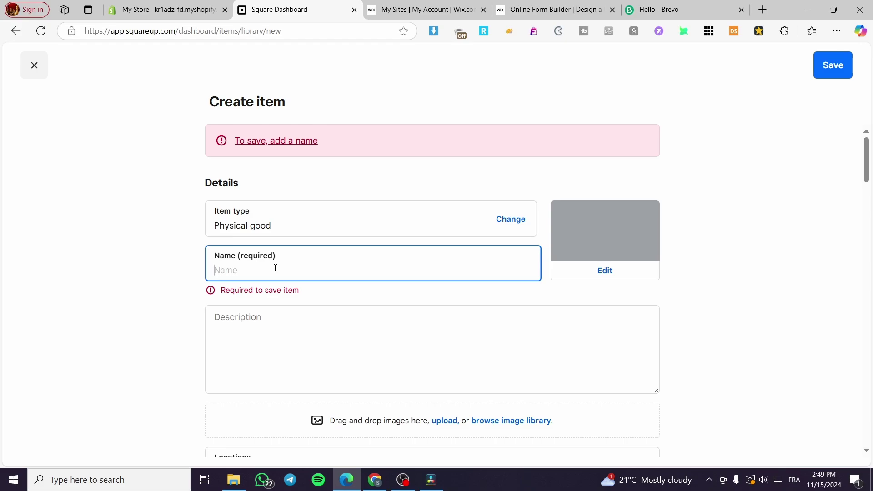
text(Shoes)
click(832, 65)
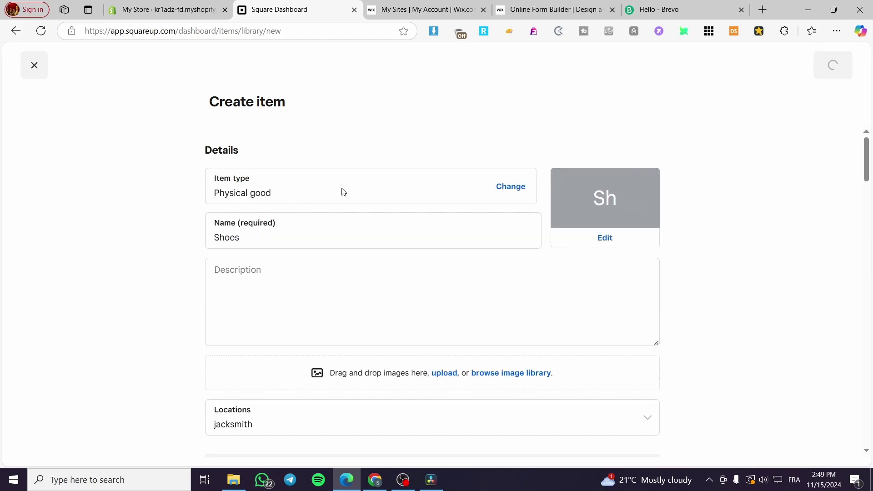
Open a preview of the payment link for the saved Shoes item
click(529, 217)
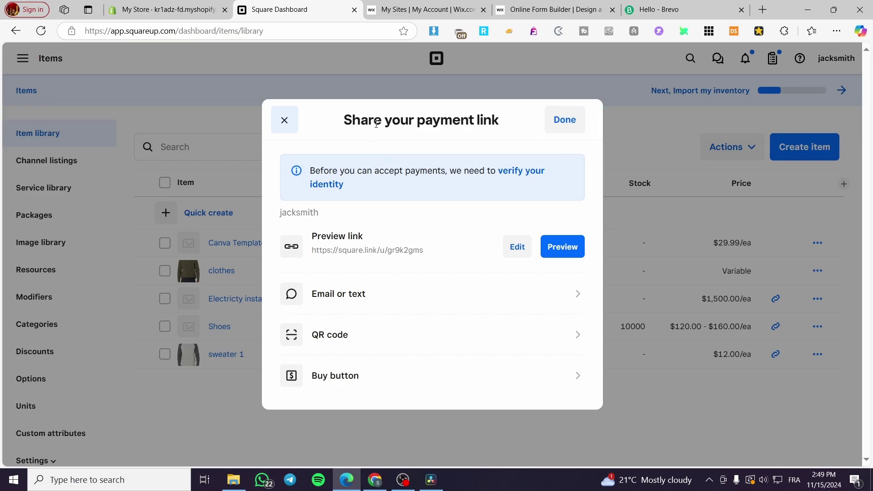
click(552, 249)
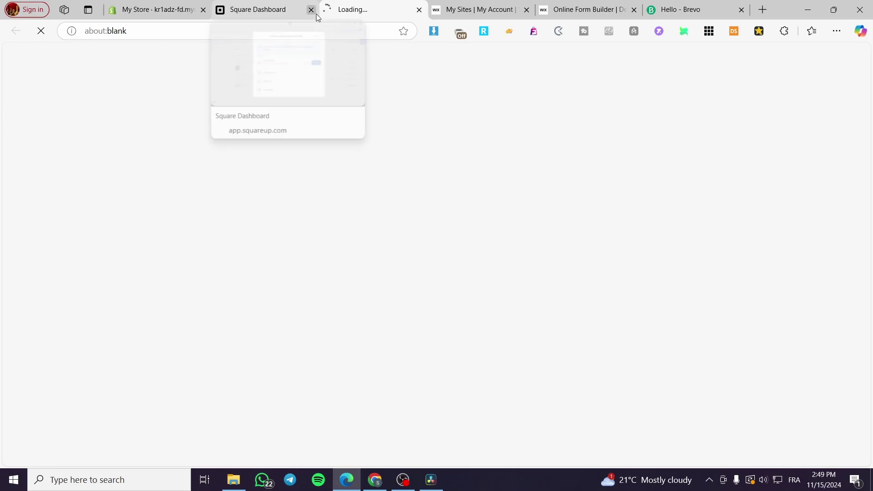